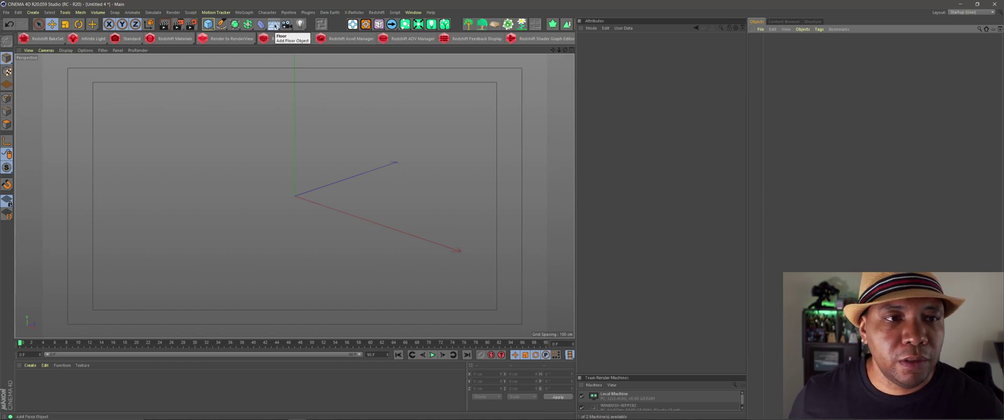
Add a Floor and set its X and Z scale to 5, making it 10000 cm square.
left_click(274, 25)
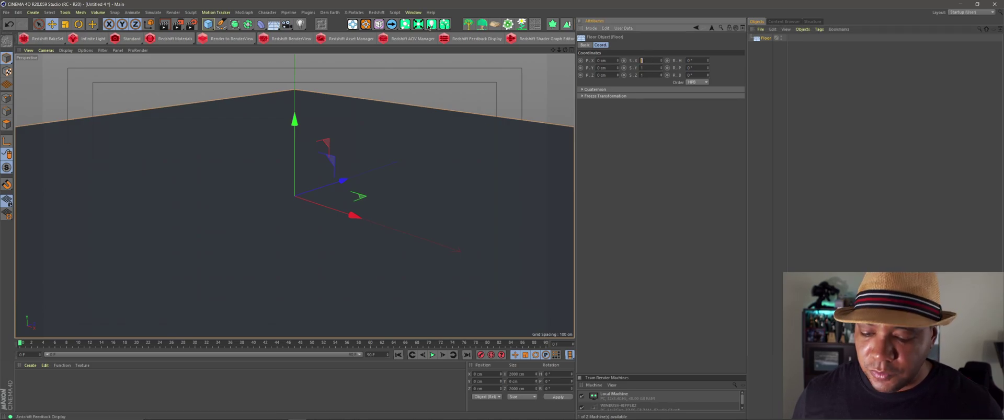
type("5")
key("Tab")
type("5")
key("Tab")
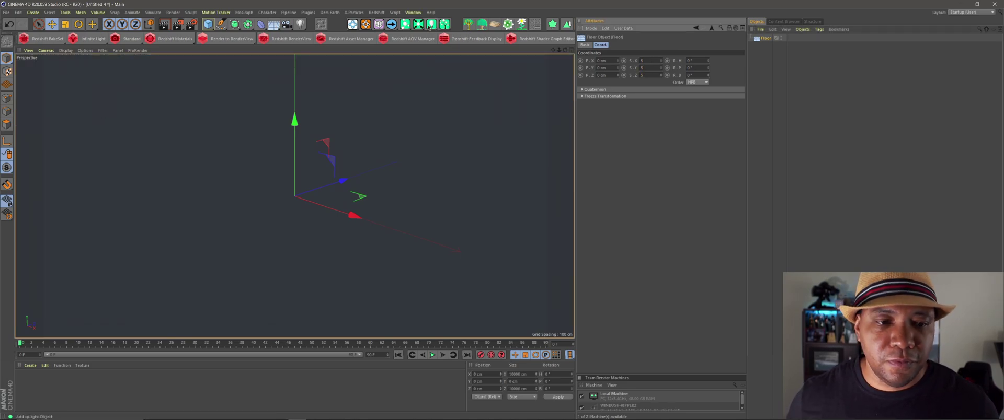
scroll(379, 141, "down", 5)
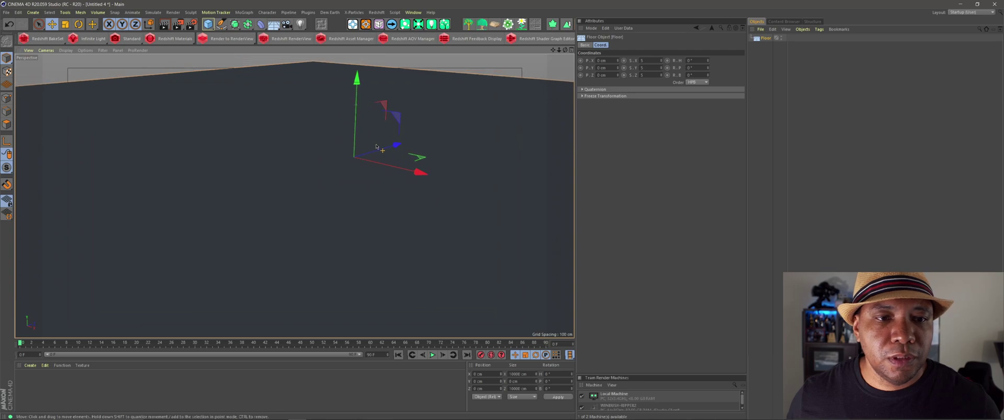
Add a 200 cm Cube and lift it about 657 cm above the floor.
left_click(208, 24)
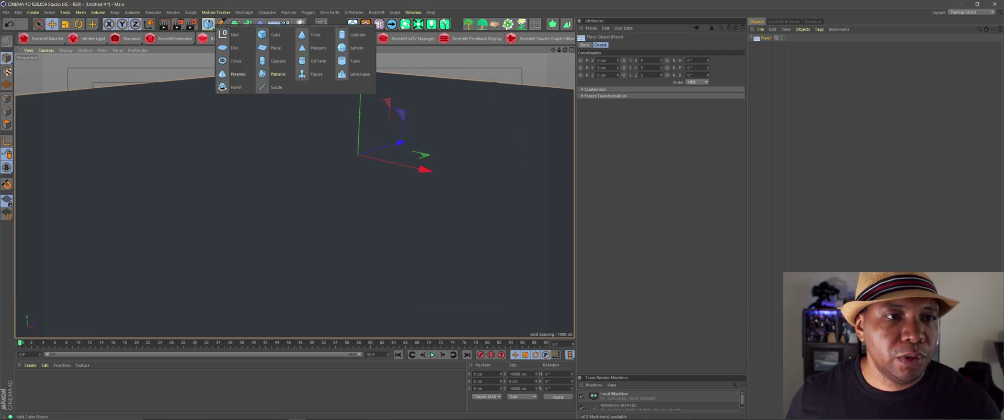
left_click(271, 35)
left_click_drag(369, 95, 368, 31)
left_click_drag(314, 168, 293, 195, "alt")
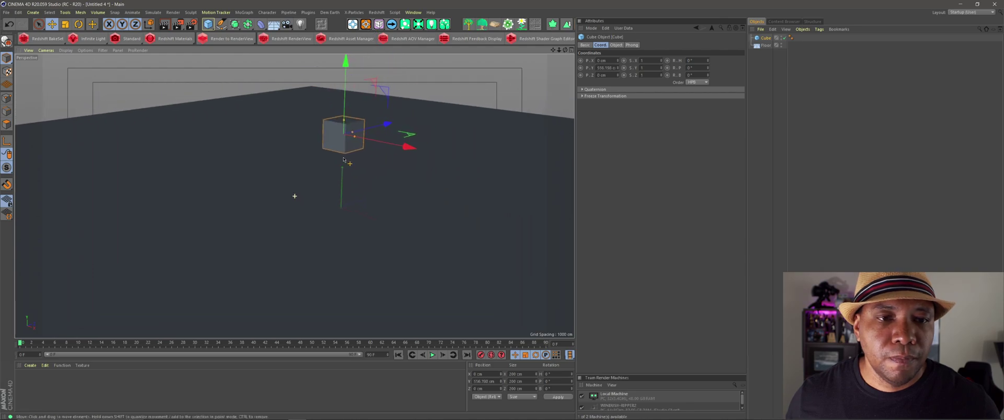
left_click_drag(347, 105, 350, 94)
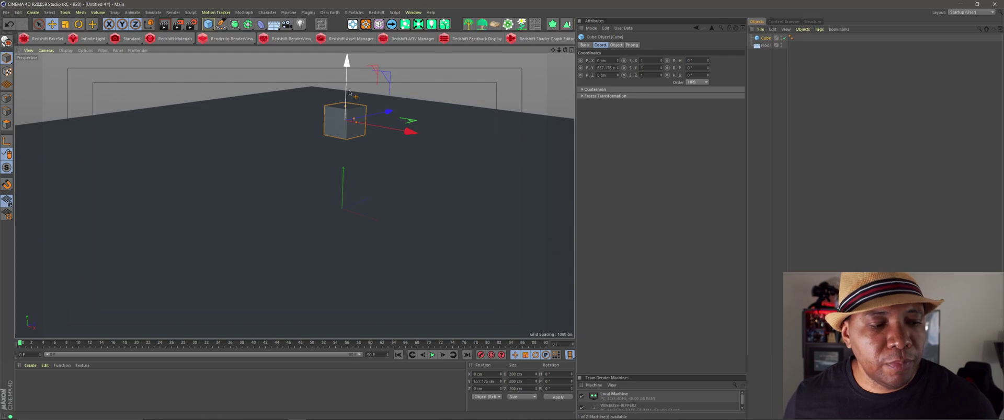
Create a new material, apply it to the Floor, and make its colour blue.
double_click(37, 387)
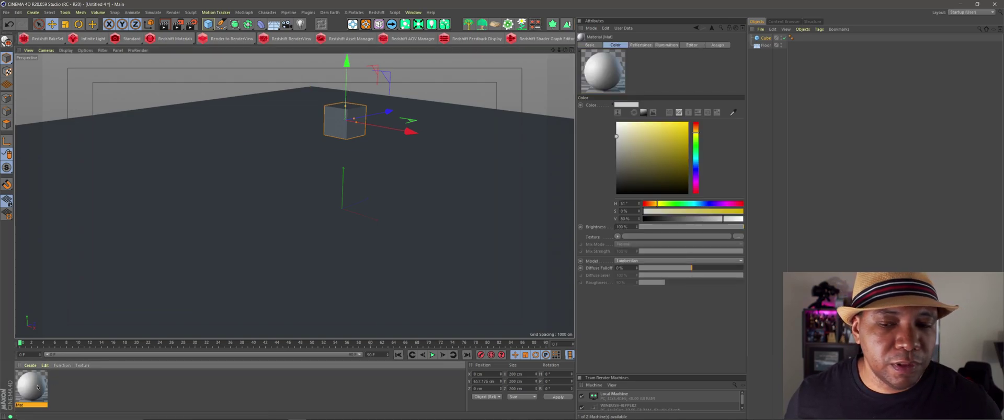
left_click_drag(672, 141, 689, 122)
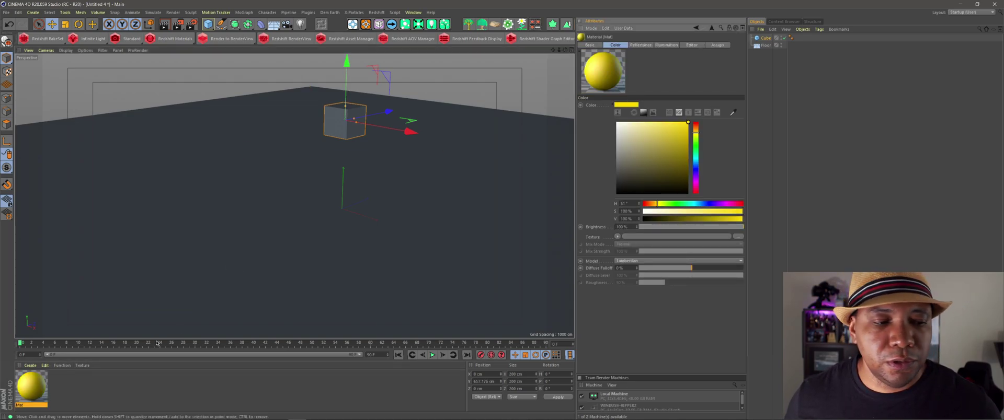
left_click_drag(194, 245, 194, 245)
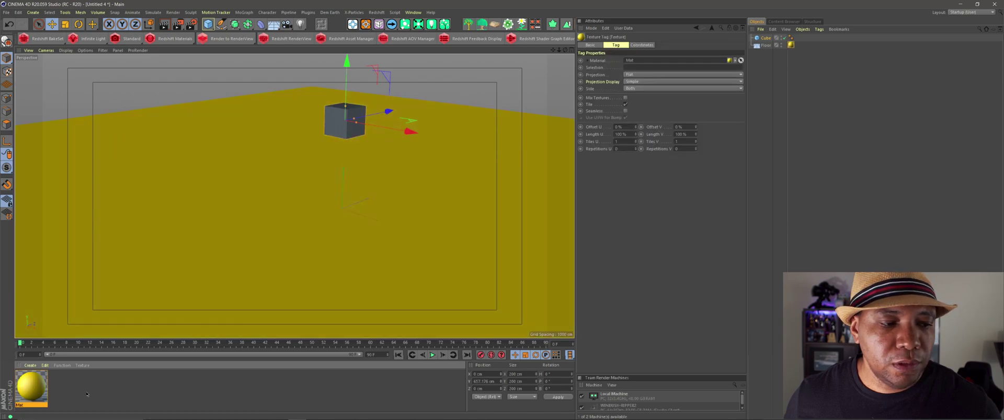
left_click(31, 387)
left_click_drag(696, 135, 699, 166)
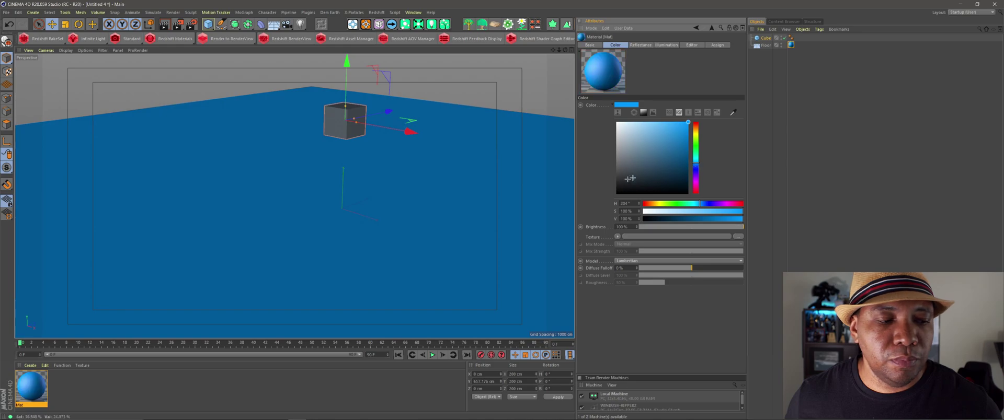
Create a second material in a saturated, slightly darkened magenta and apply it to the Cube.
double_click(123, 380)
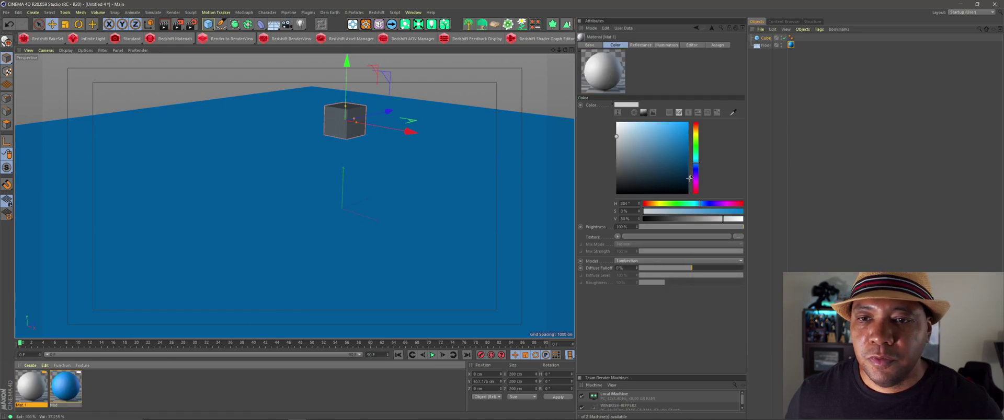
left_click_drag(698, 147, 696, 181)
left_click(688, 124)
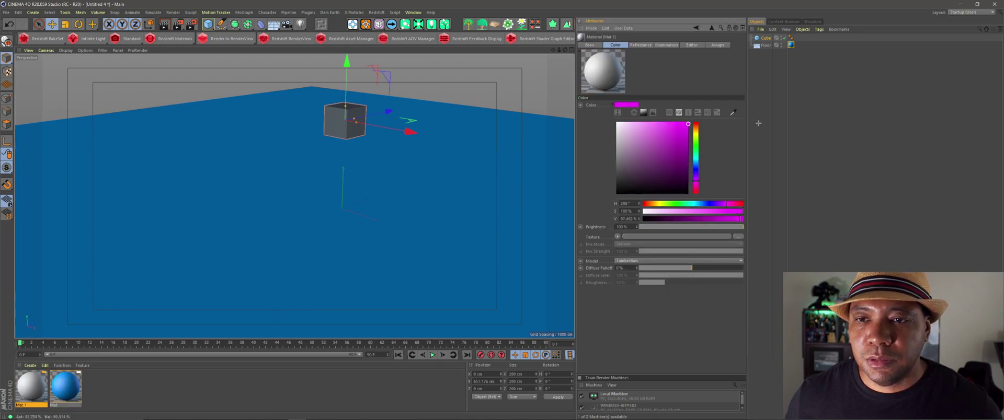
left_click_drag(688, 137, 688, 142)
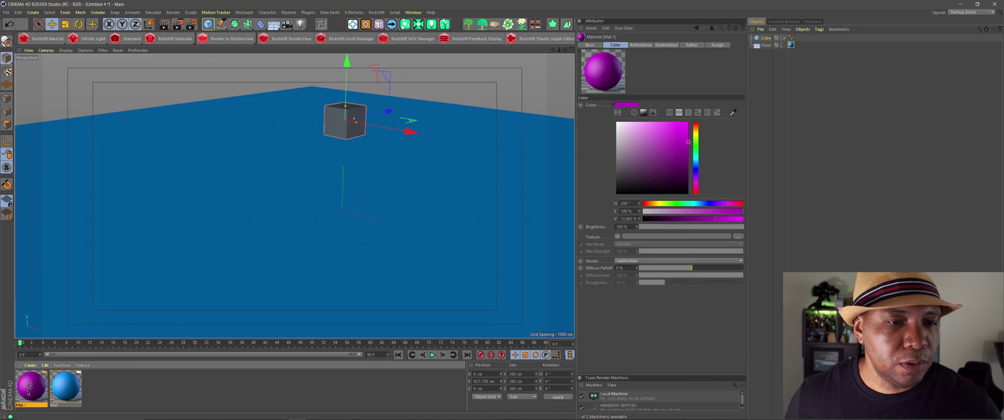
left_click_drag(334, 128, 344, 167)
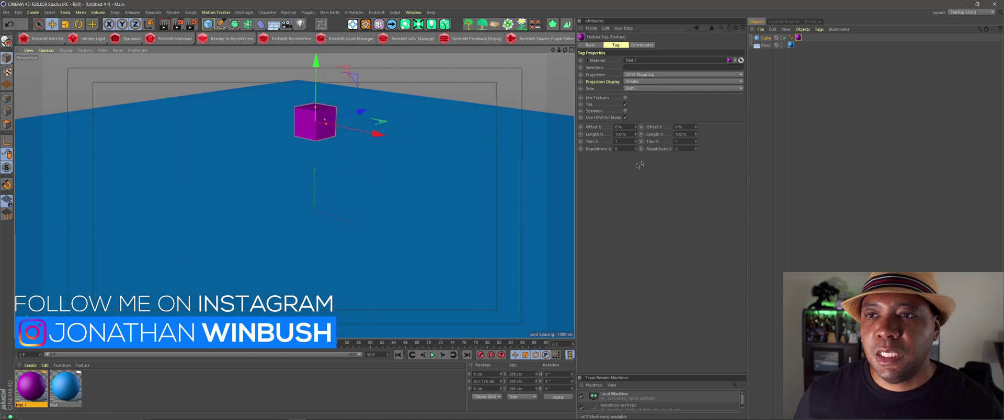
Add a Collider Body simulation tag to the Floor, then select the Cube.
left_click(766, 46)
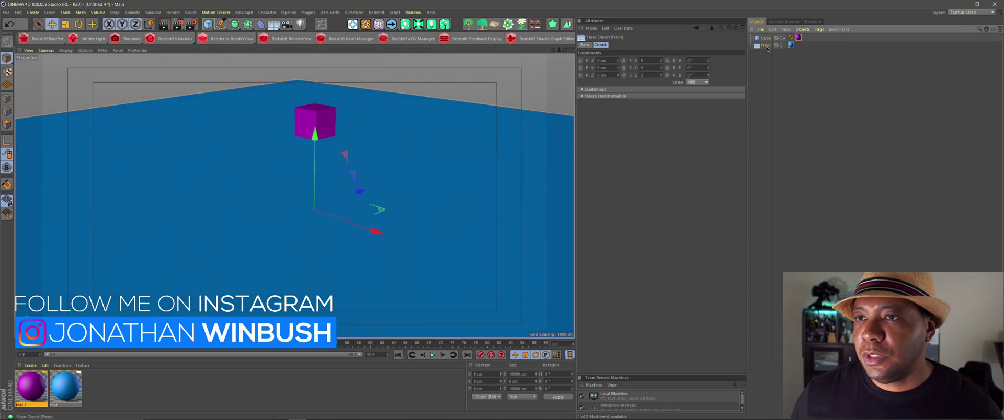
left_click(819, 30)
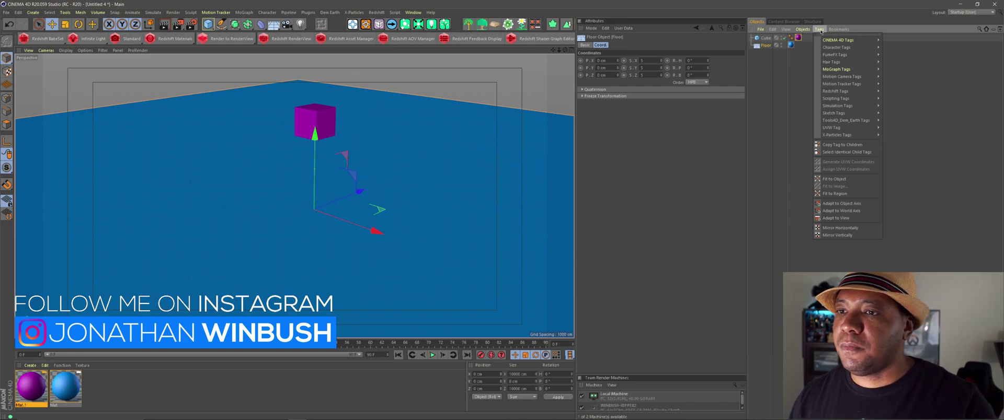
mouse_move(843, 107)
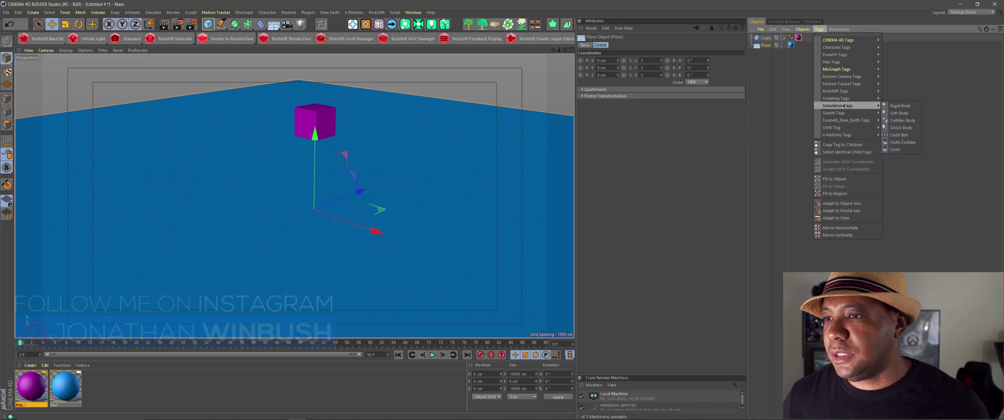
left_click(900, 120)
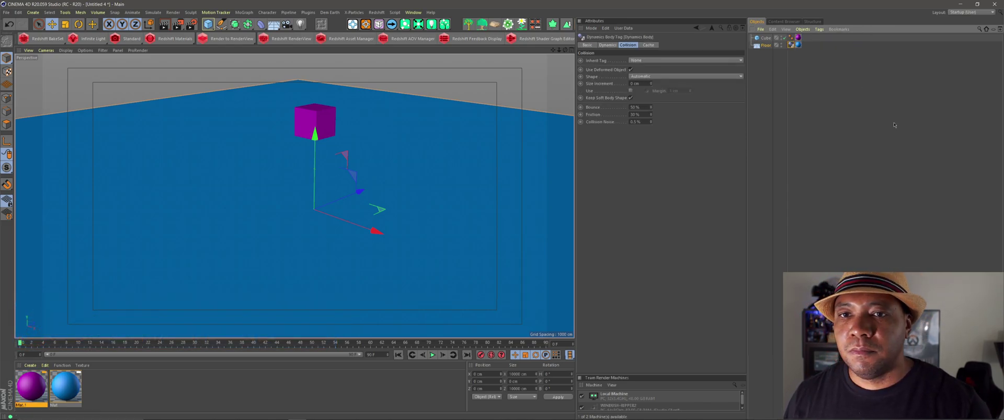
left_click(765, 38)
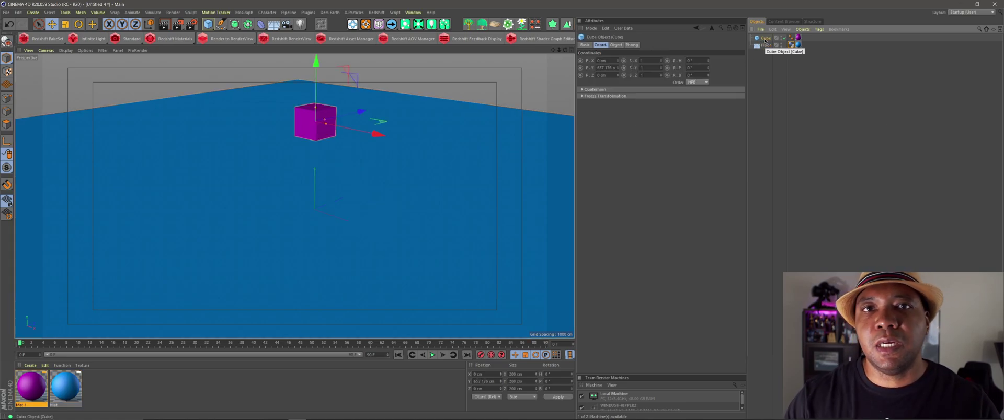
Add a MoGraph Voronoi Fracture, parent the Cube under it, and select the fracture object.
left_click(248, 11)
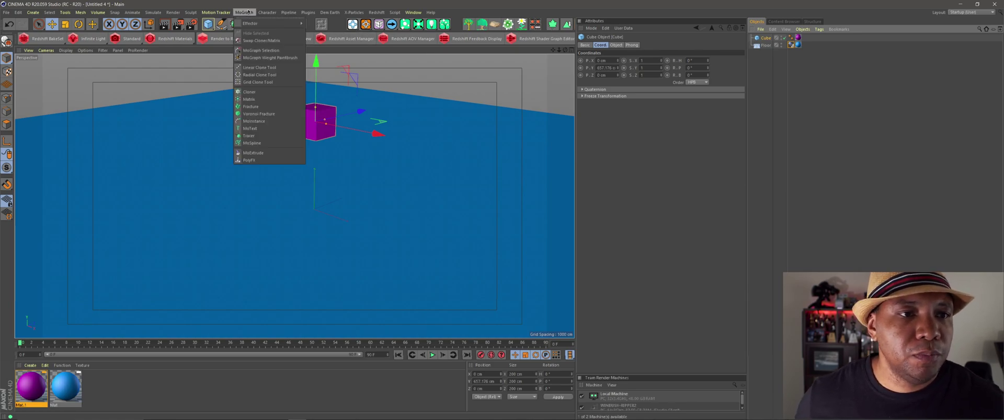
left_click(260, 114)
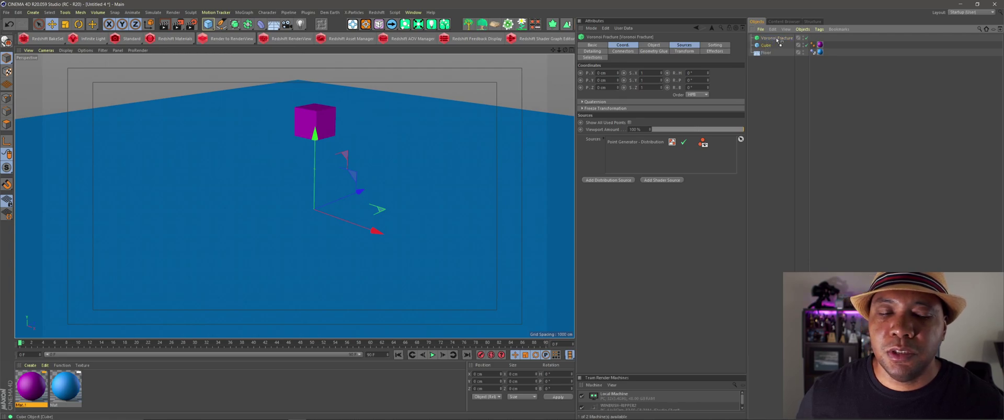
left_click_drag(777, 41, 777, 40)
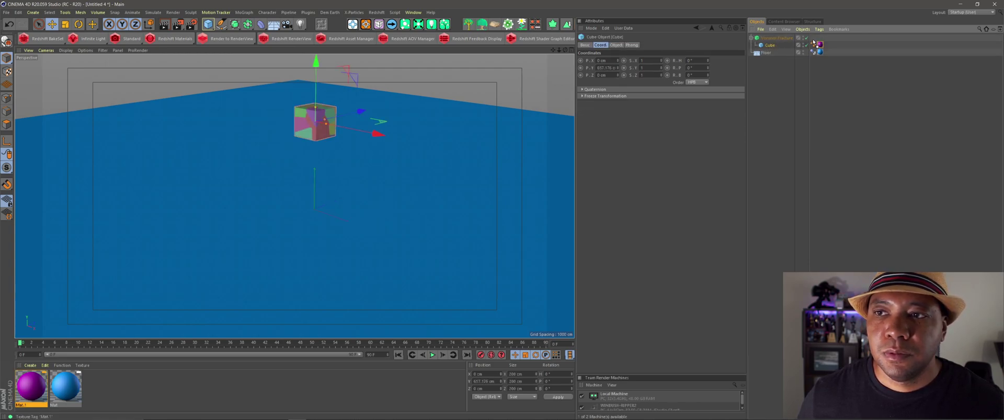
left_click(777, 38)
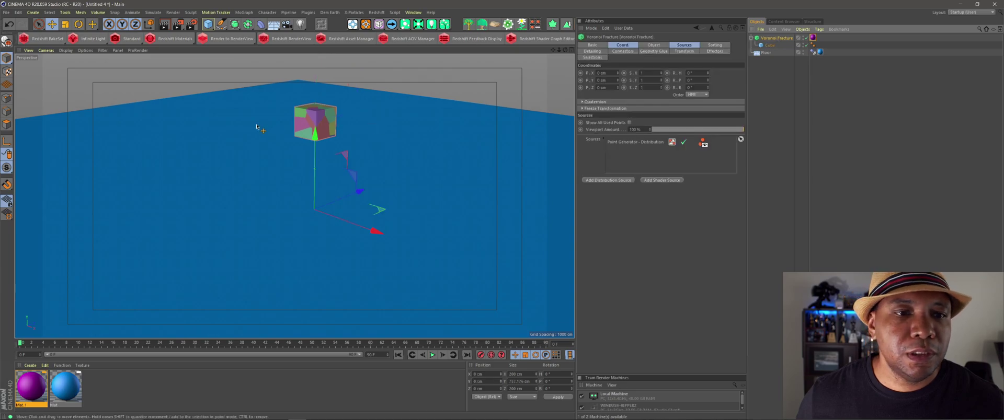
scroll(330, 125, "up", 3)
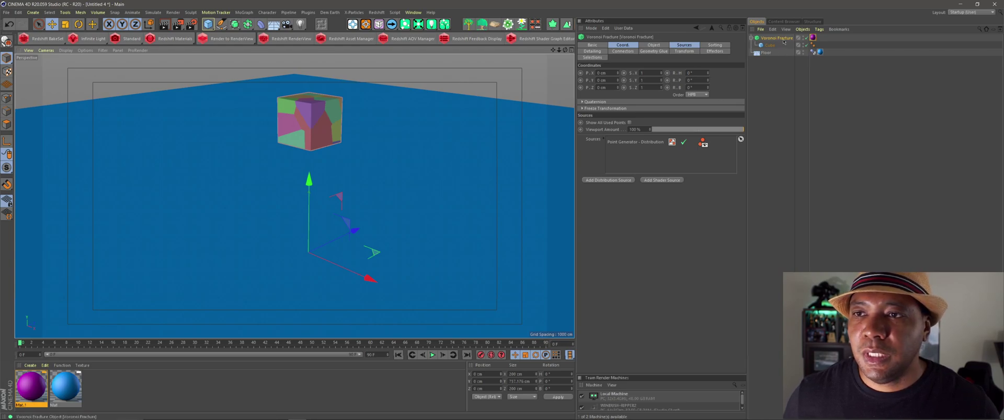
Add a Rigid Body tag to the Voronoi Fracture with Inherit Tag set to Apply Tag to Children.
left_click(819, 29)
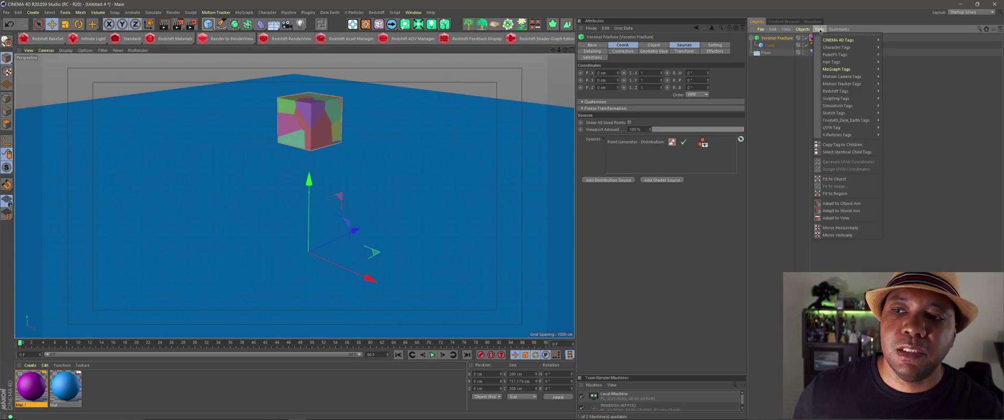
mouse_move(837, 106)
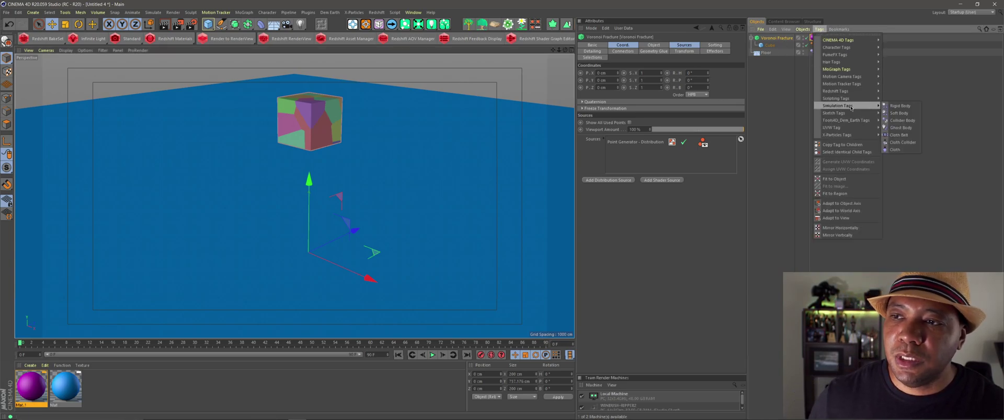
left_click(896, 106)
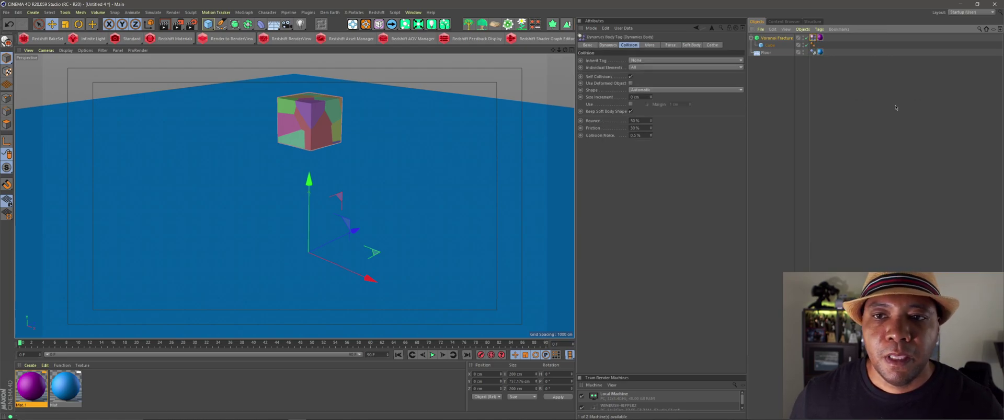
left_click(632, 61)
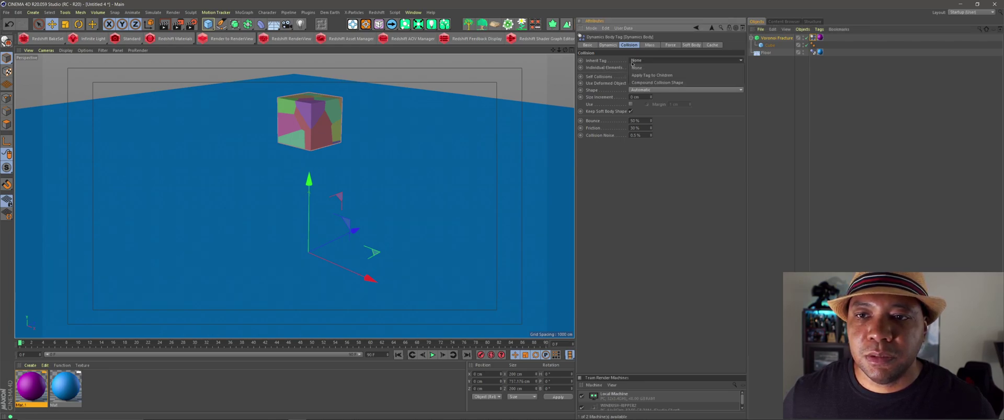
left_click(652, 75)
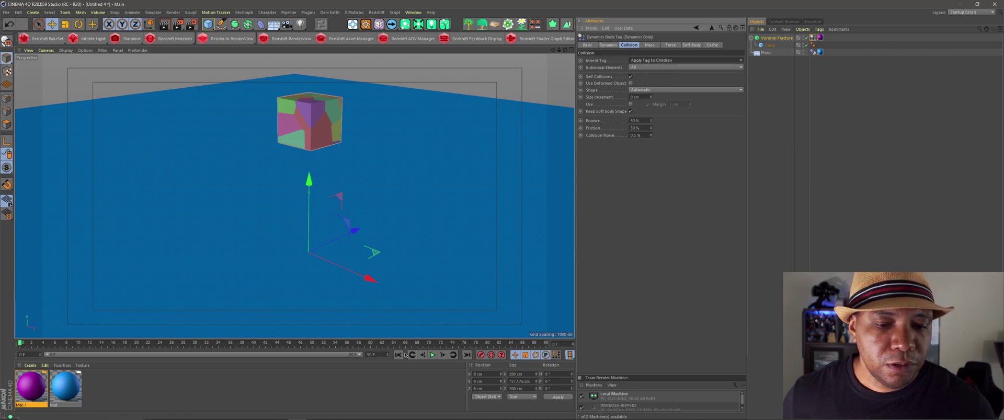
Play the simulation to watch the cube shatter, then rewind to the start.
left_click(432, 355)
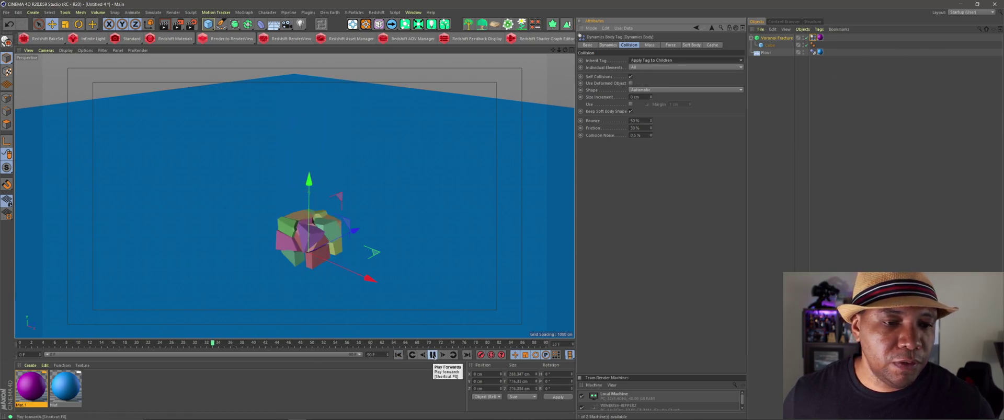
left_click(431, 356)
left_click(398, 356)
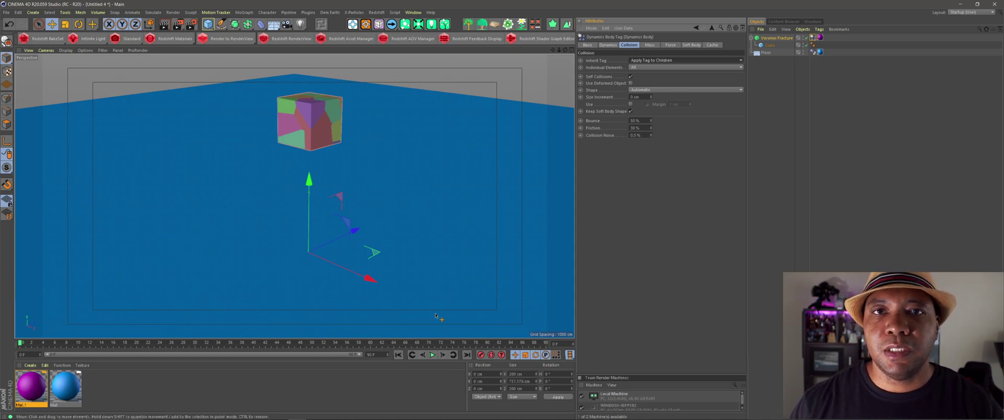
Make the Voronoi Fracture editable with C and expand it to show Cube_fracturepart1–20.
left_click(776, 39)
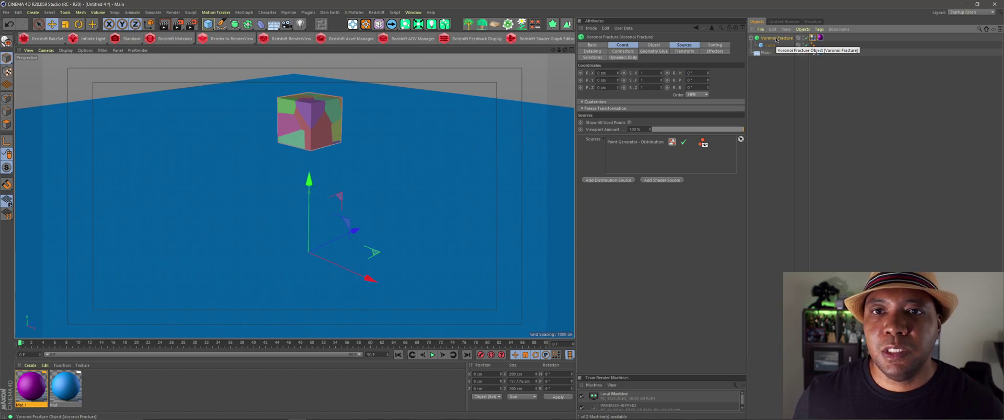
key("c")
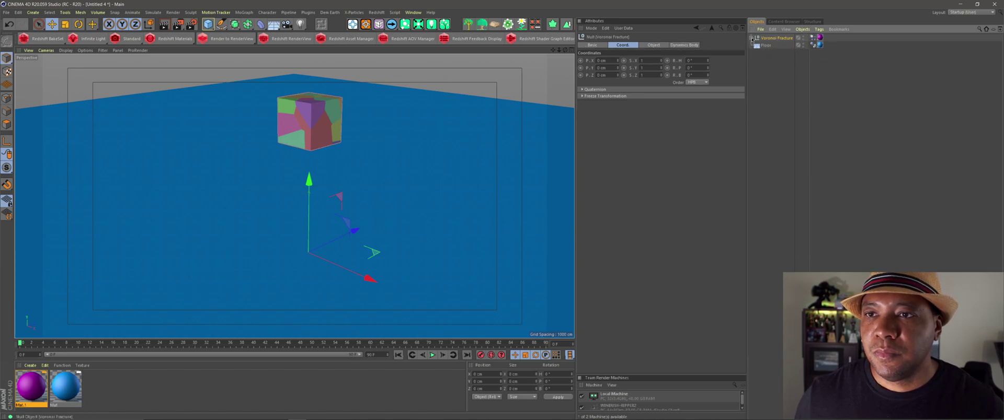
left_click(752, 38)
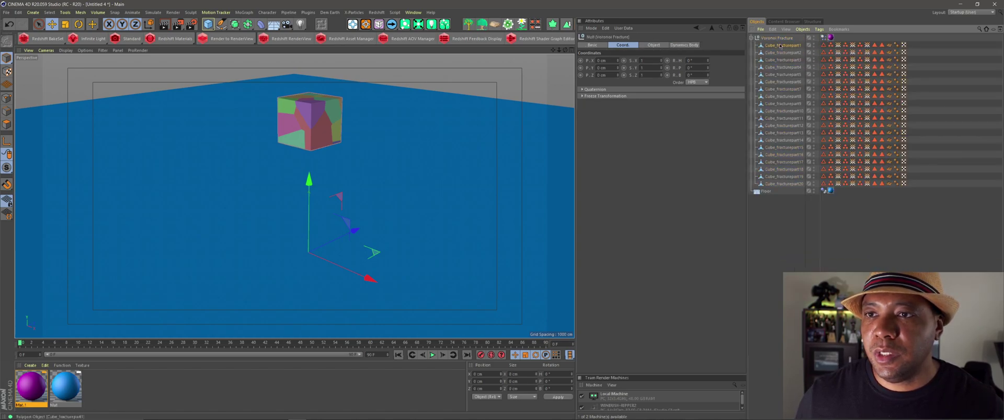
left_click(777, 46)
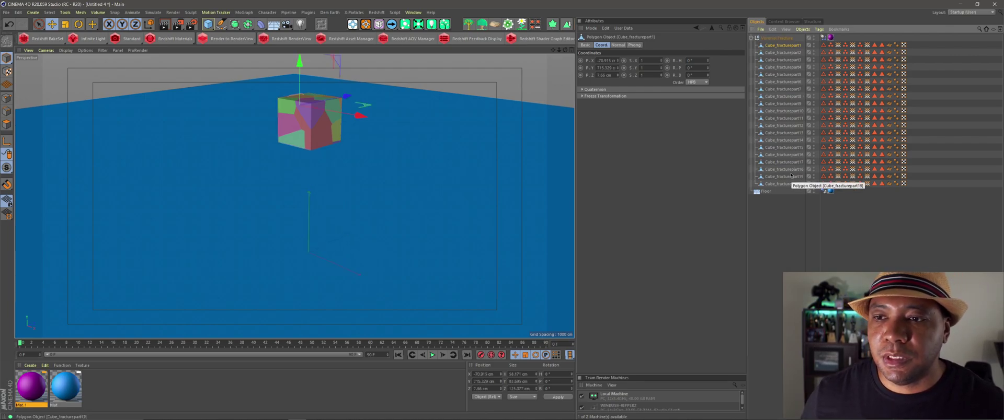
left_click(777, 38)
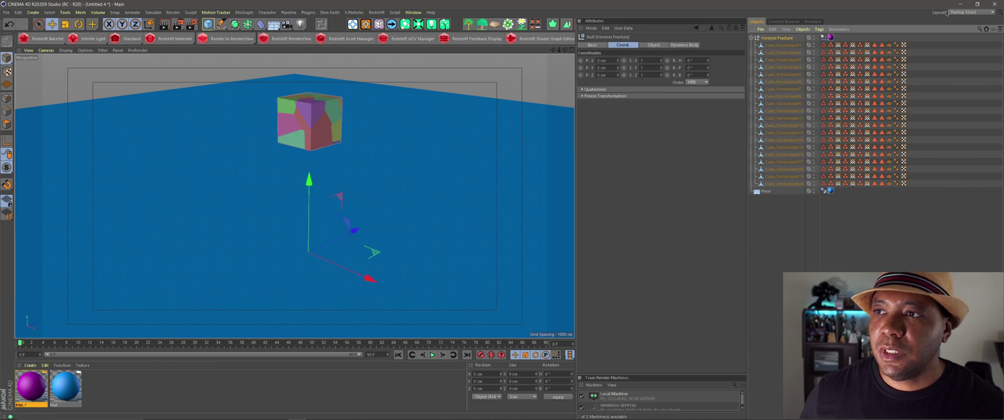
left_click(962, 12)
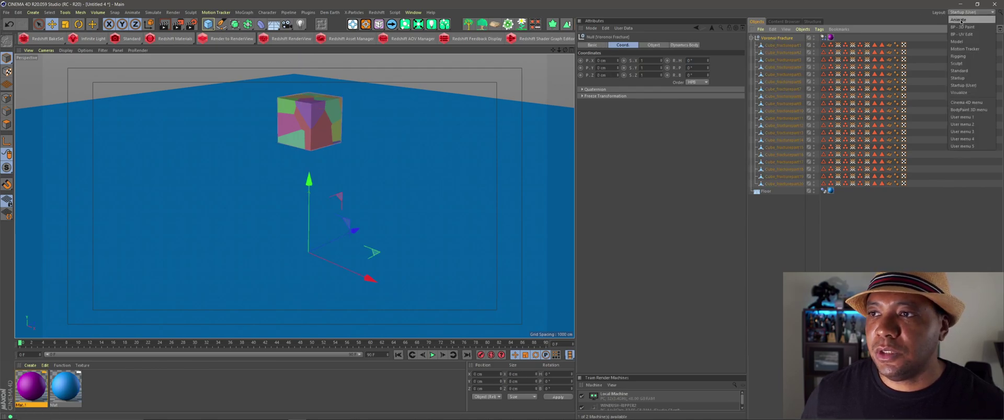
In the Animate layout, bake all fracture objects with All Parameters into keyframes for frames 0–90.
left_click(961, 20)
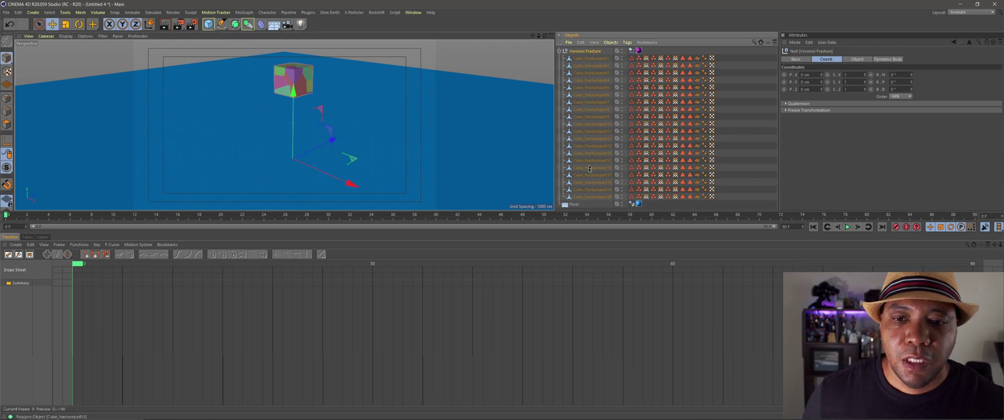
left_click(585, 197, "shift")
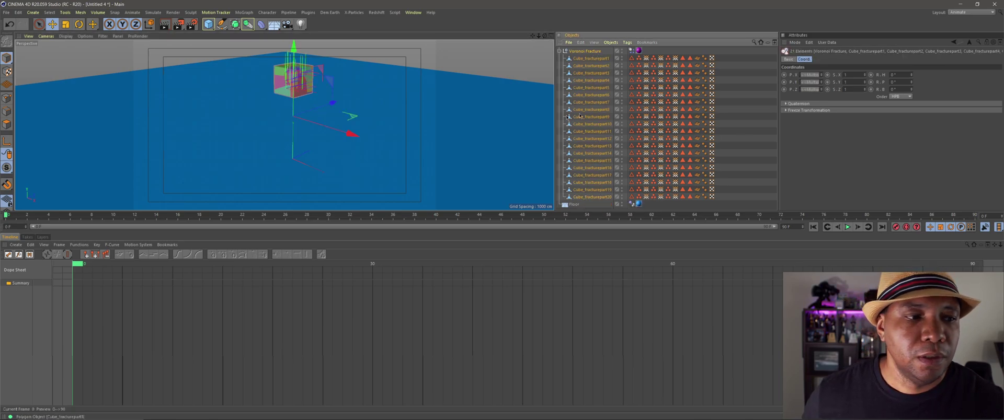
left_click(79, 245)
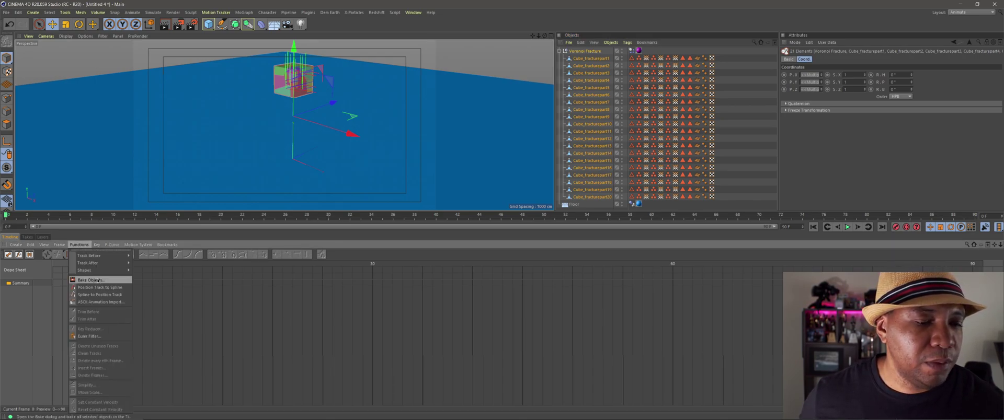
left_click(99, 281)
left_click_drag(406, 97, 413, 90)
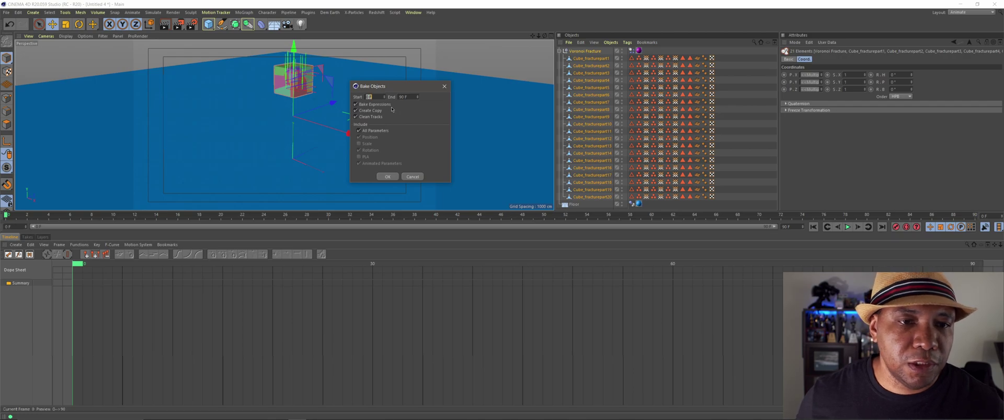
left_click(358, 131)
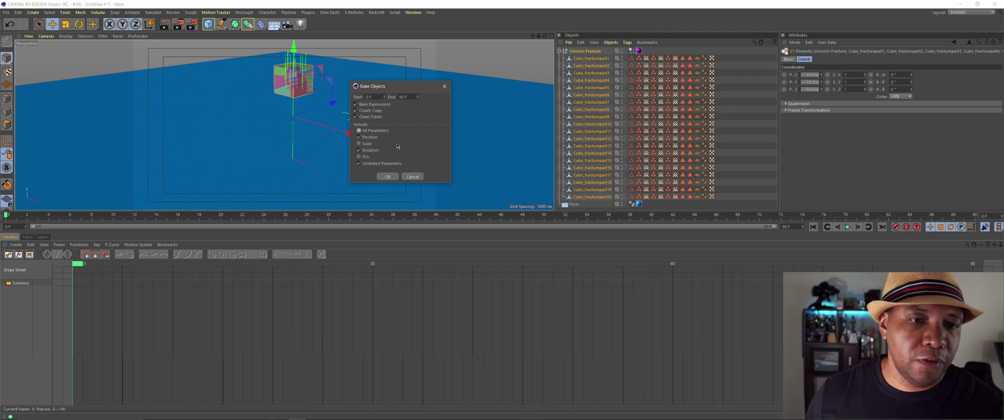
left_click(359, 132)
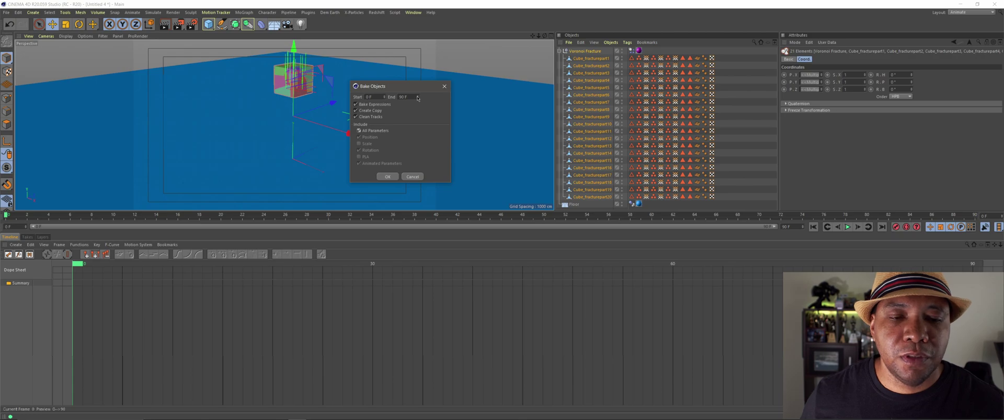
left_click(387, 176)
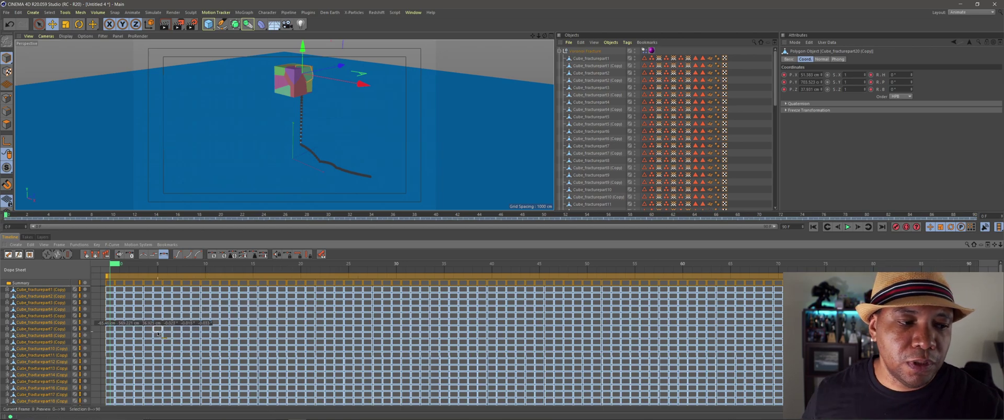
Return to the Startup (User) layout and delete the original Voronoi Fracture, keeping the baked copy.
left_click(970, 12)
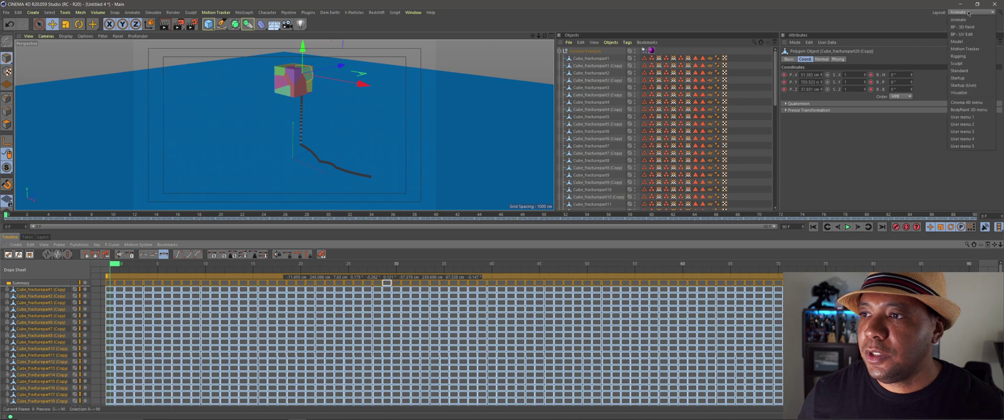
left_click(971, 85)
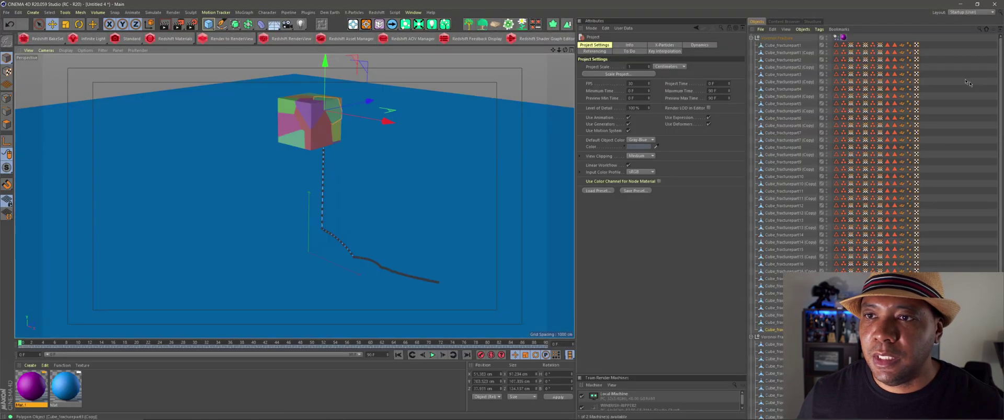
left_click(752, 37)
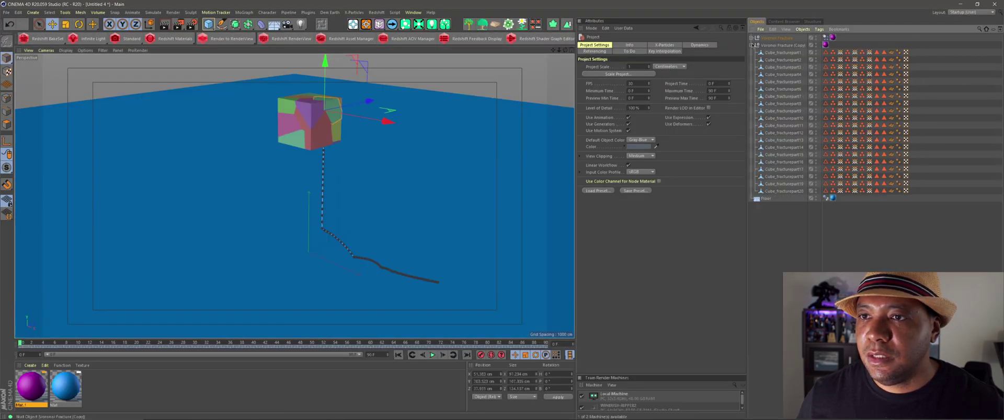
left_click(751, 45)
left_click(796, 45)
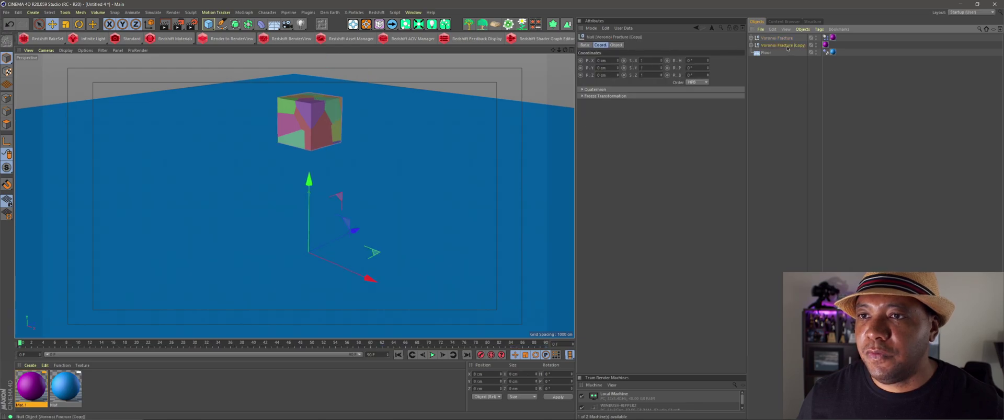
left_click(783, 38)
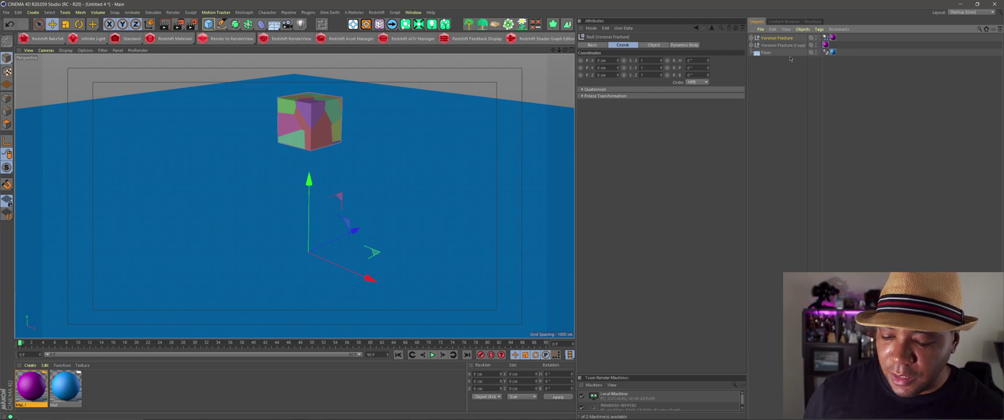
key("Delete")
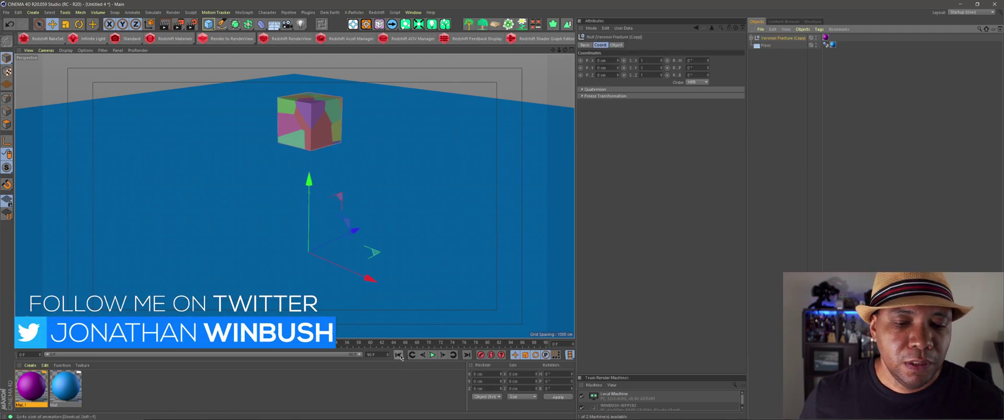
Preview the baked Voronoi Fracture (Copy) fall, check its pieces, and rewind to frame 0.
left_click(432, 355)
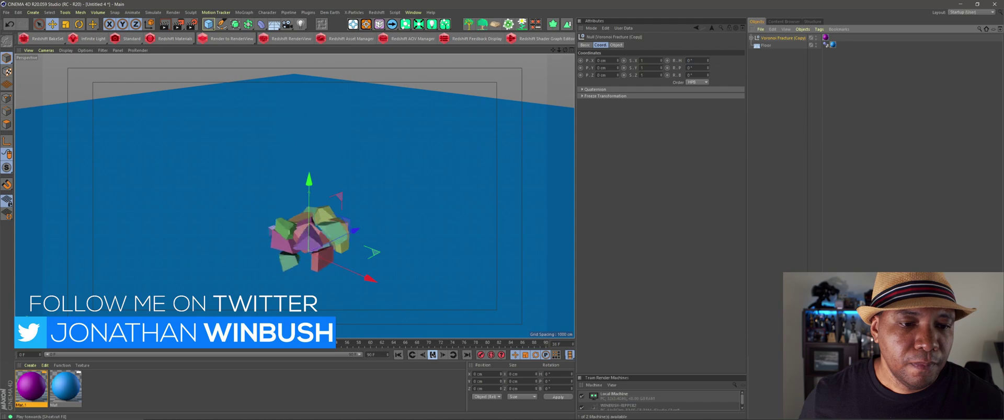
left_click(432, 355)
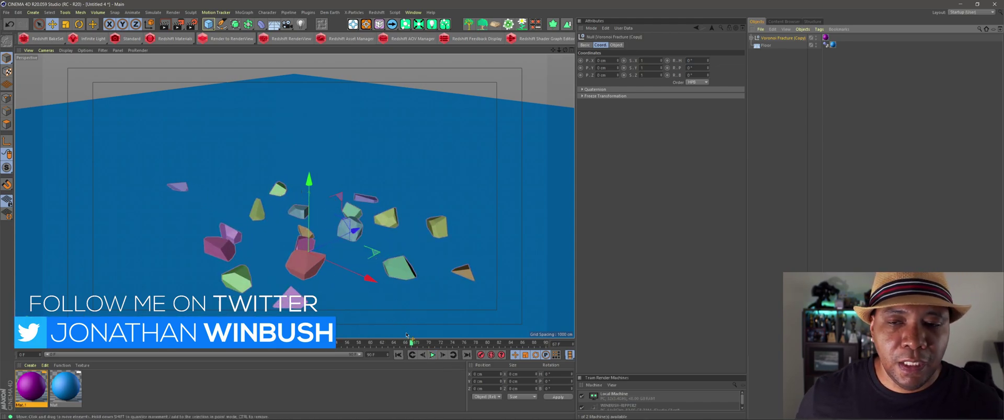
left_click(750, 38)
left_click(782, 46)
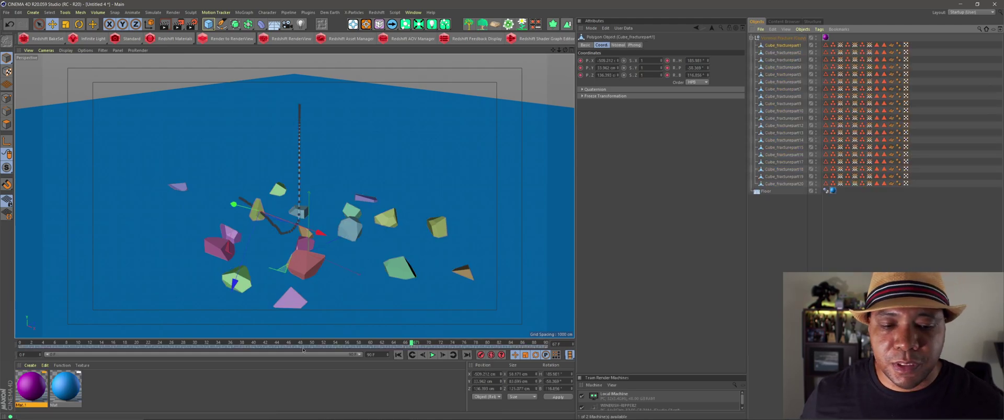
left_click(398, 355)
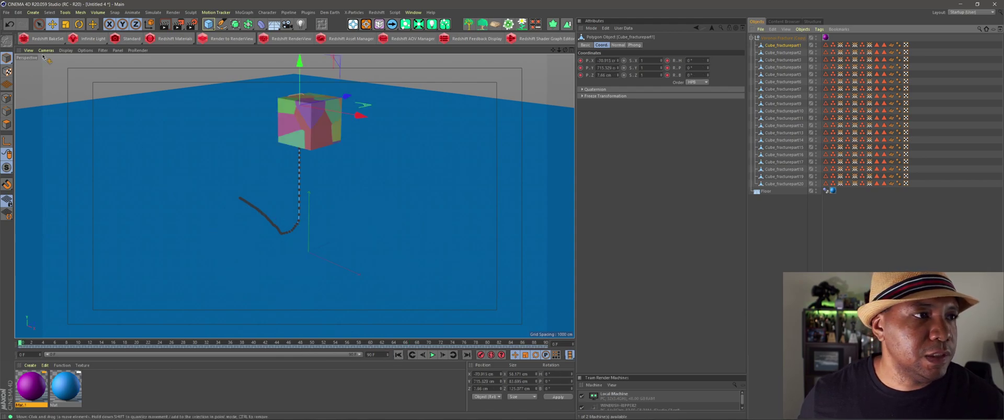
left_click(7, 13)
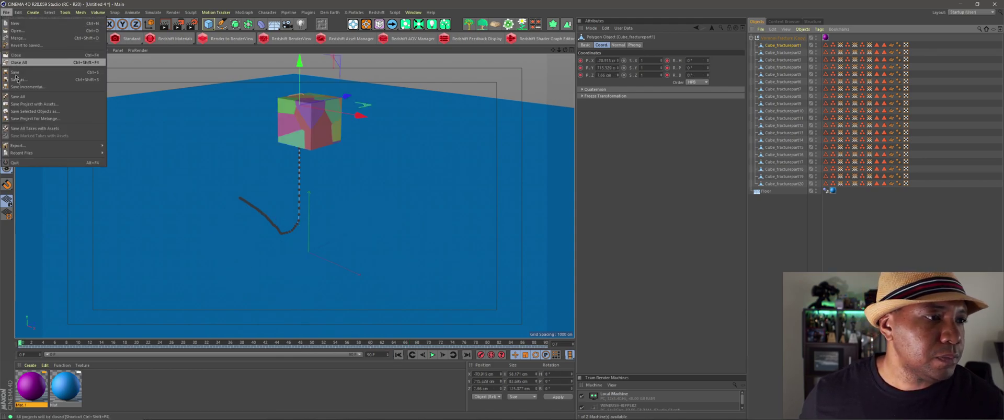
Save via Save Project for Melange as Winbush Dynamics.c4d in D:\WINBUSH TUTORIAL CAPTURES\C4D Dynamics to UE4\C4D.
left_click(36, 119)
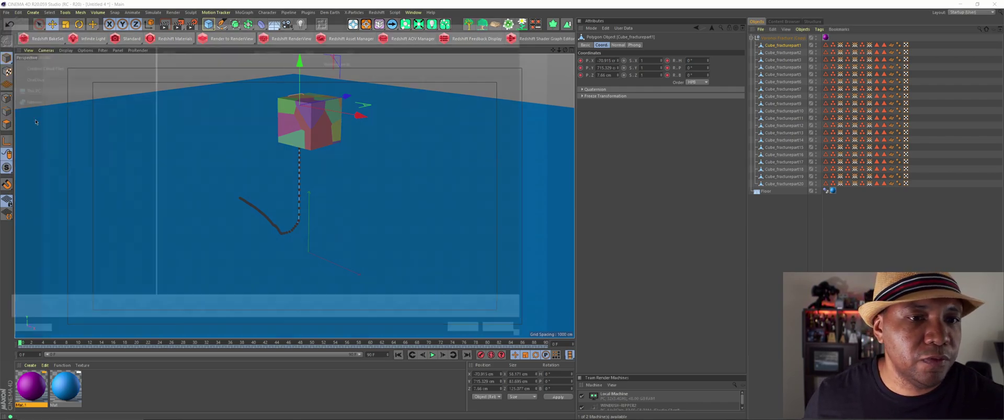
left_click(188, 25)
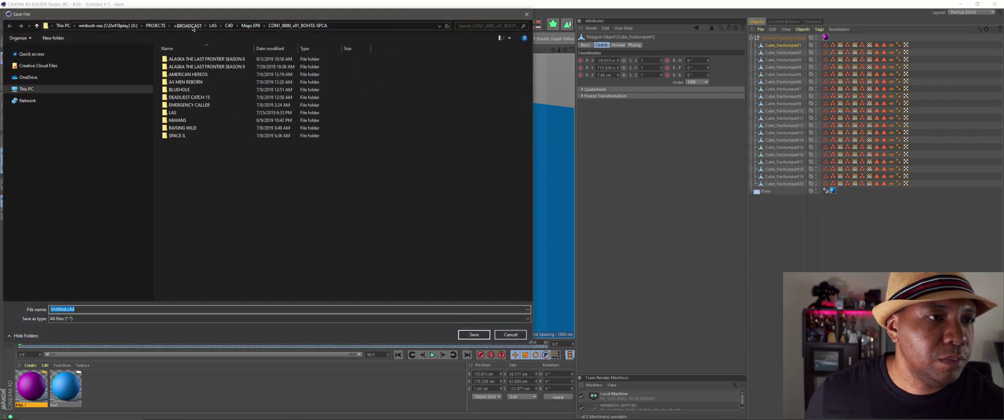
left_click(26, 89)
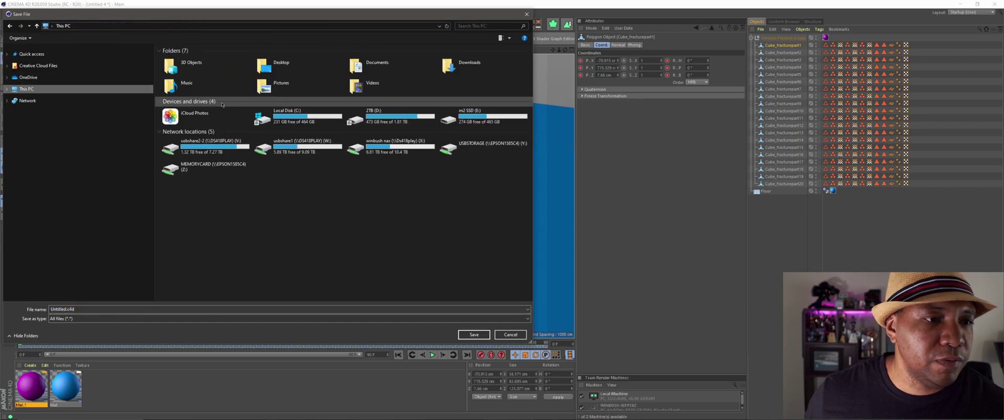
double_click(366, 116)
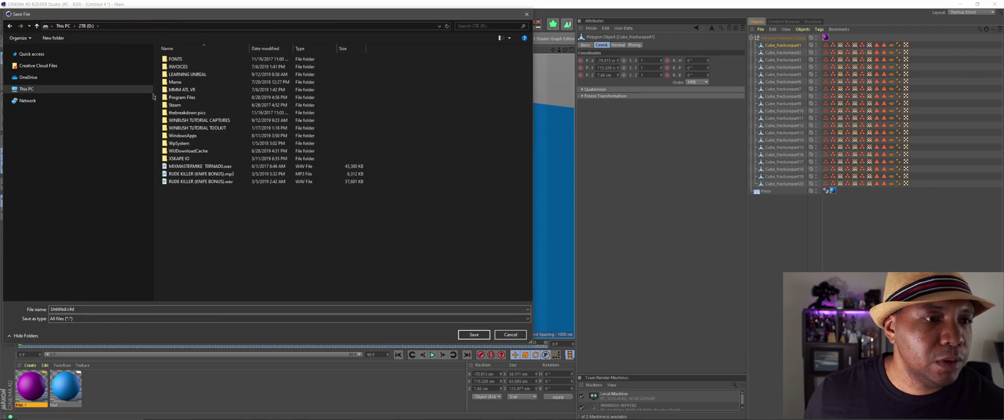
double_click(199, 120)
double_click(188, 67)
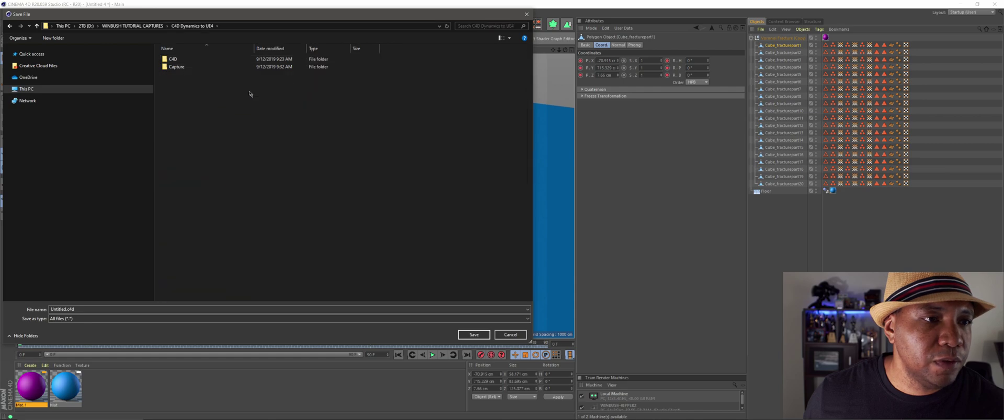
double_click(195, 59)
left_click_drag(211, 21, 490, 34)
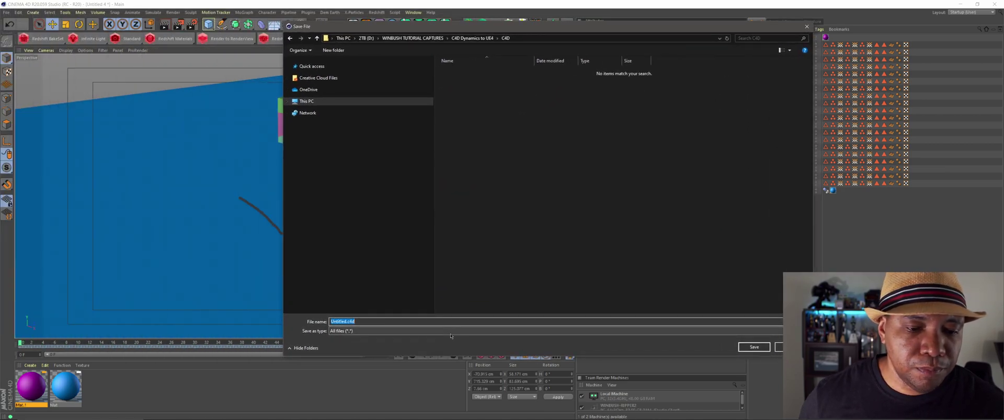
key("BackSpace")
key("BackSpace")
key("BackSpace")
key("BackSpace")
key("BackSpace")
key("BackSpace")
key("BackSpace")
key("BackSpace")
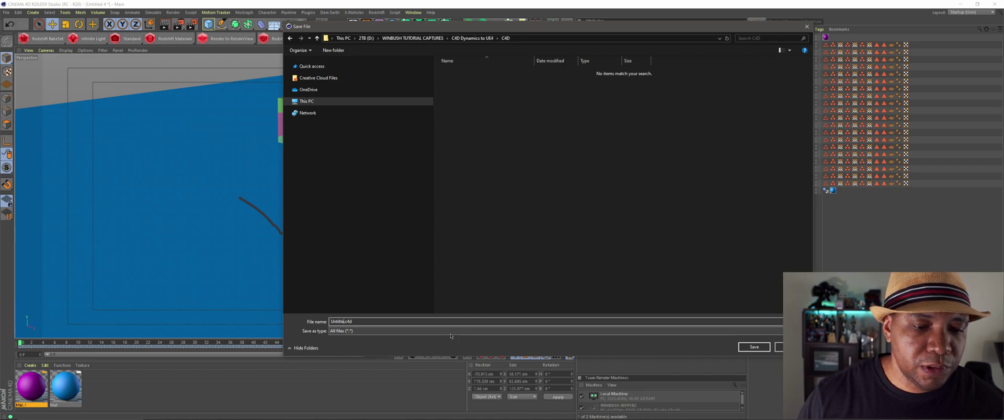
type("Winbush Dynamics")
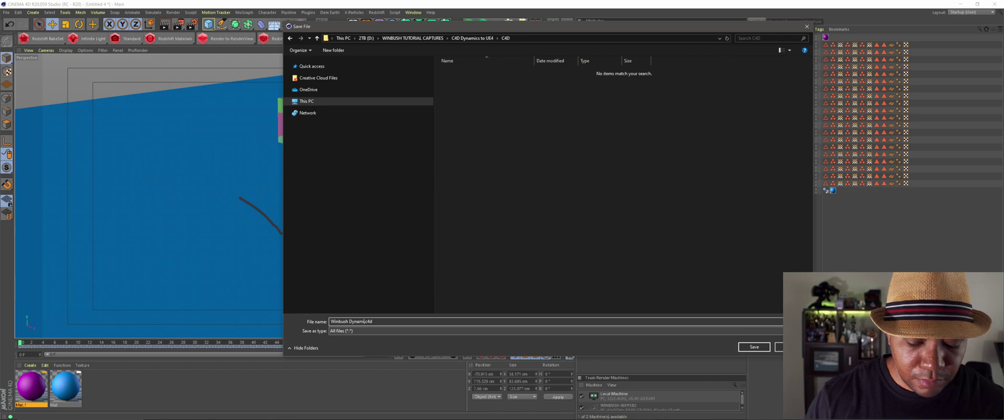
left_click(754, 347)
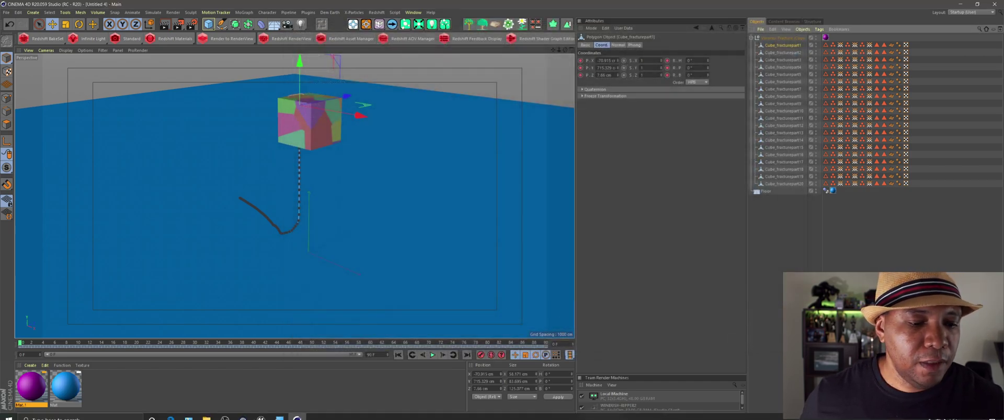
left_click(262, 417)
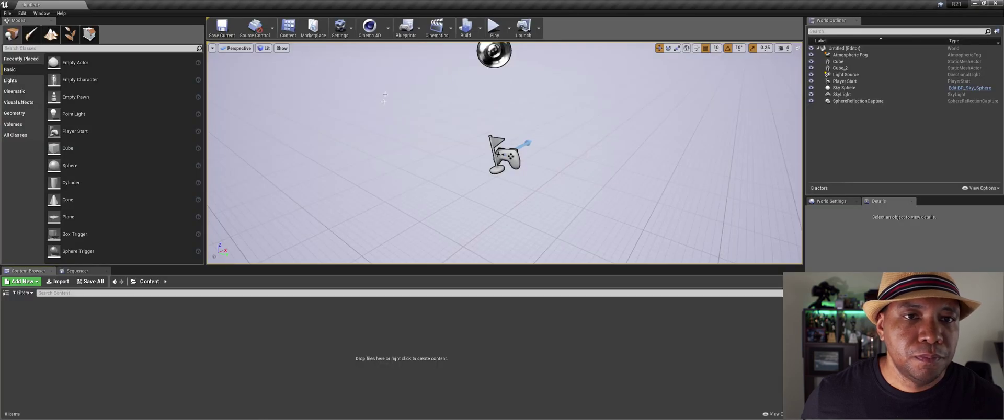
Start a Datasmith file import, then cancel the file picker that appears.
left_click(388, 27)
left_click(393, 43)
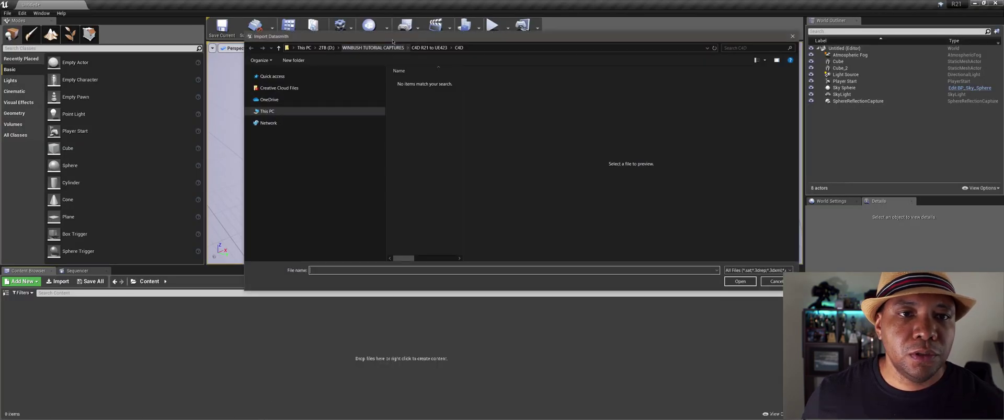
left_click(775, 283)
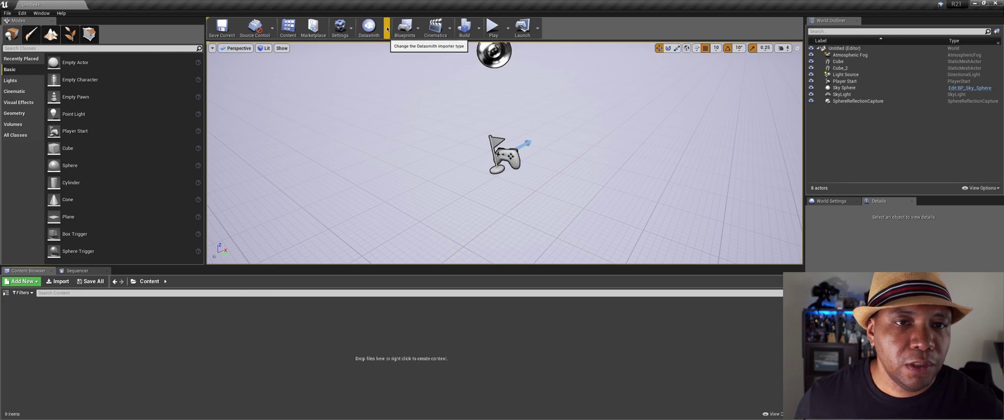
Switch Datasmith to the Cinema 4D importer and choose Winbush Dynamics.c4d from the C4D Dynamics to UE4 folder.
left_click(387, 29)
left_click(409, 73)
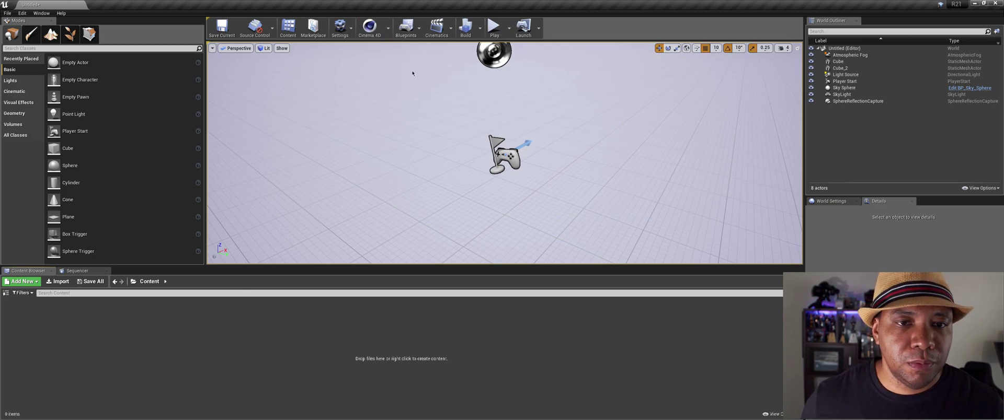
left_click(382, 48)
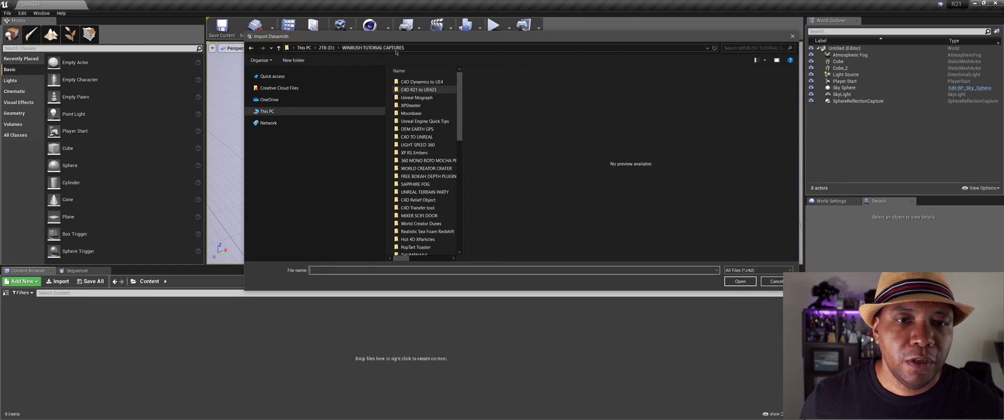
double_click(415, 81)
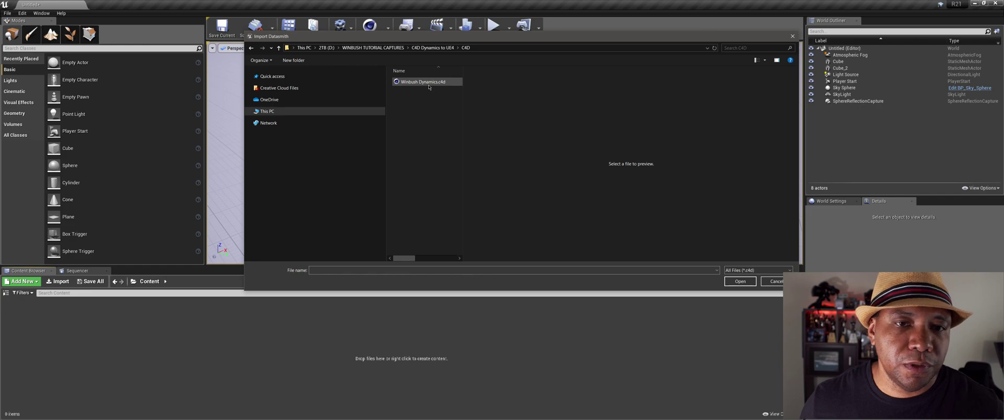
left_click(428, 84)
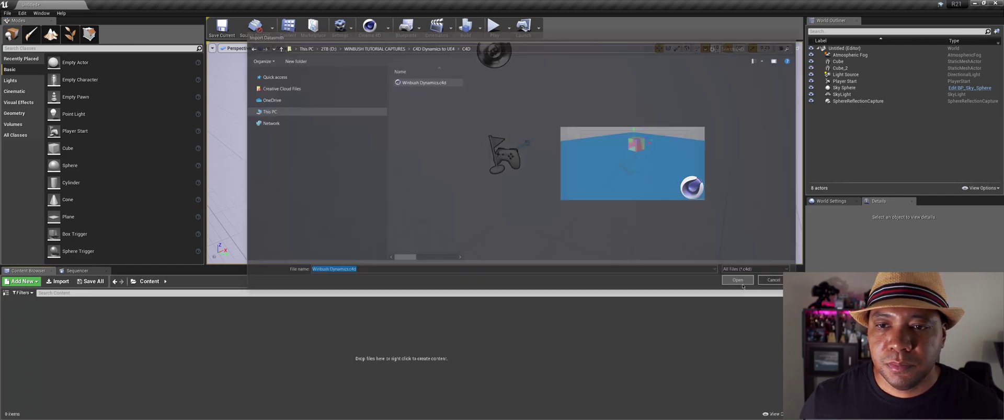
left_click(741, 283)
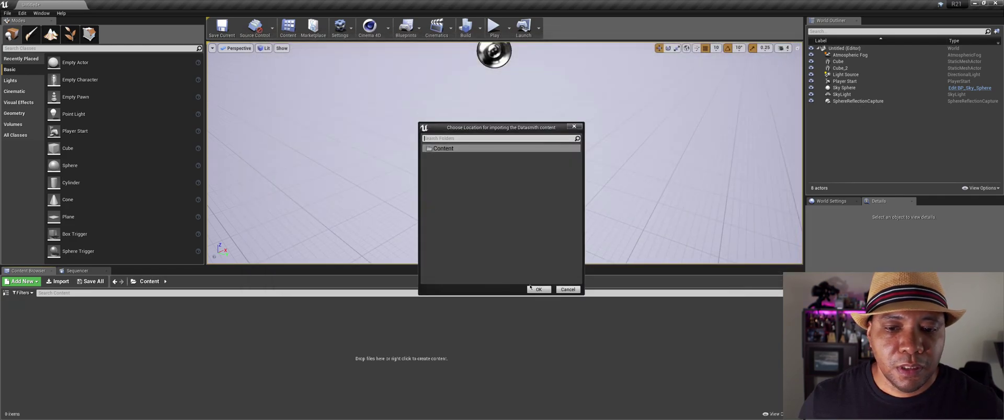
Import the file into Content with all content types, bringing the magenta fractured cube into the level.
left_click(539, 289)
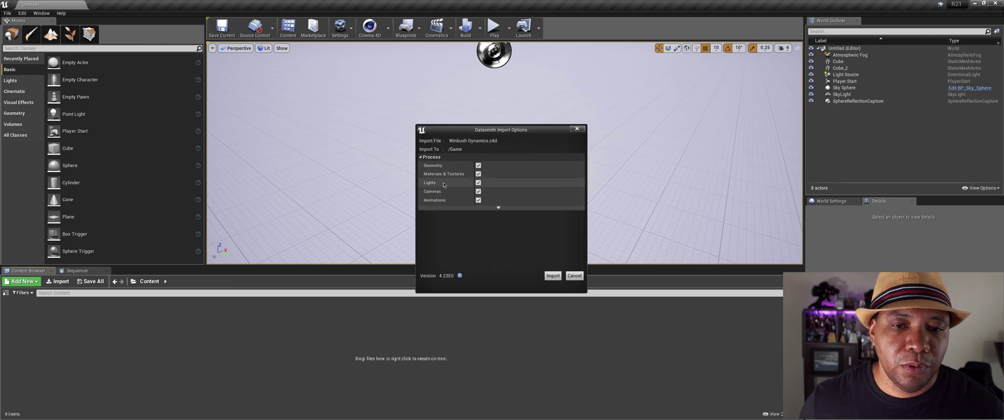
left_click(553, 276)
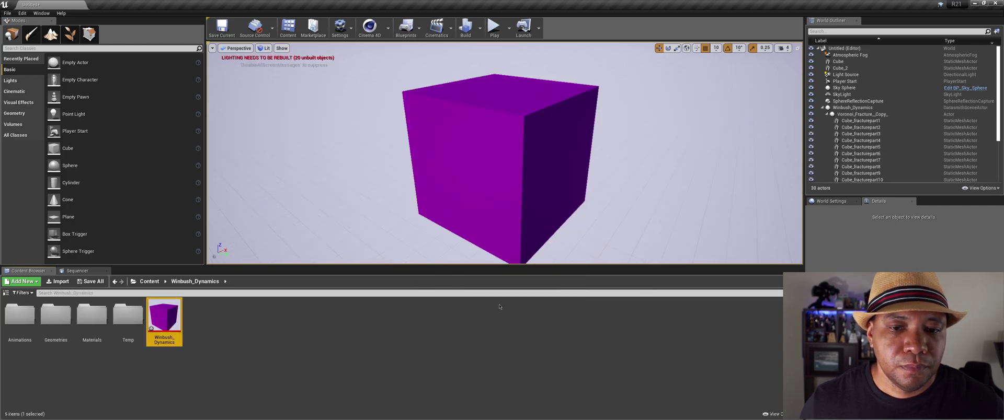
scroll(465, 211, "down", 5)
scroll(467, 209, "up", 2)
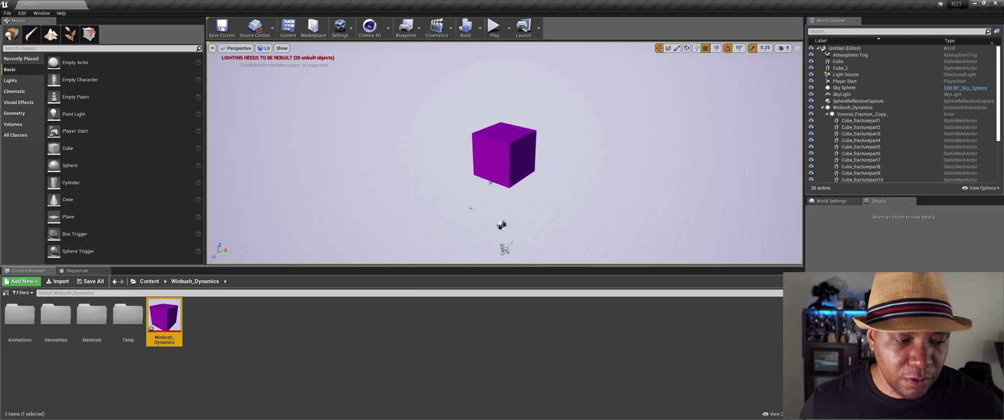
middle_click_drag(471, 206, 472, 175)
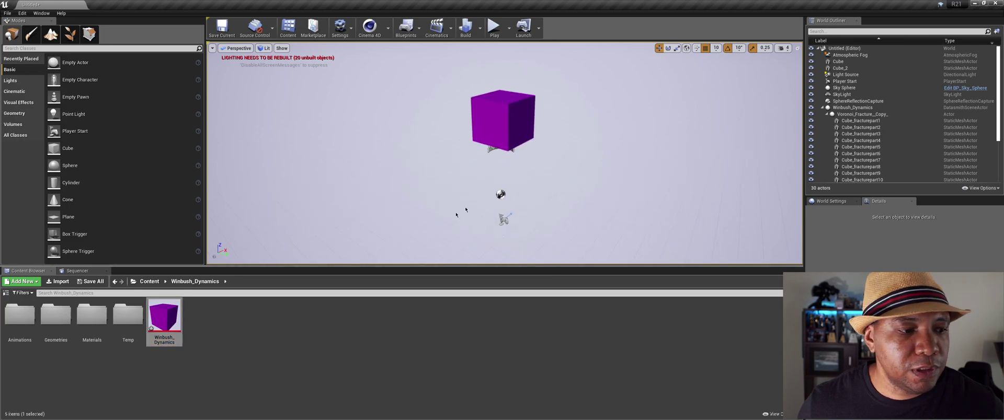
Open the Animations folder and select the Winbush_Dynamics level sequence.
left_click(28, 322)
double_click(28, 321)
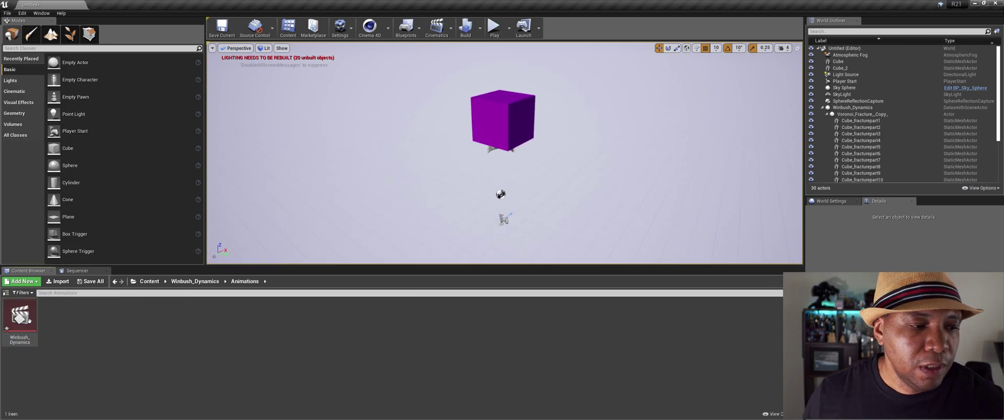
left_click(28, 323)
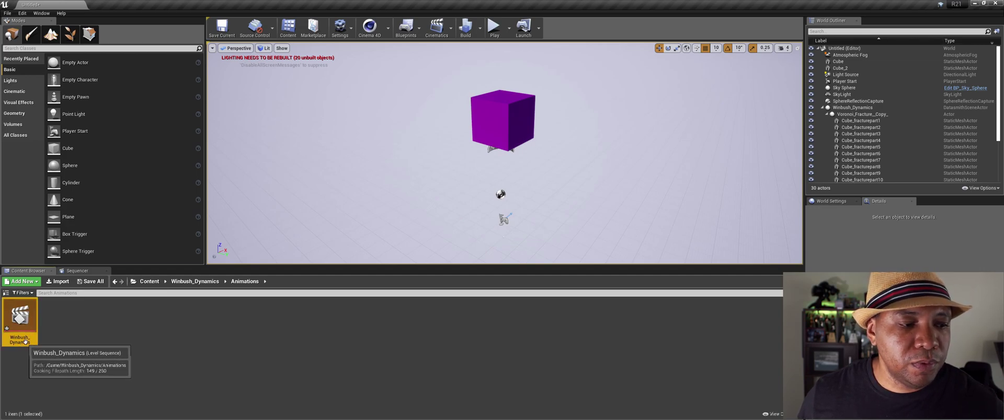
Open Winbush_Dynamics in Sequencer and play, rewind, and replay the cube's fall and shatter.
double_click(17, 318)
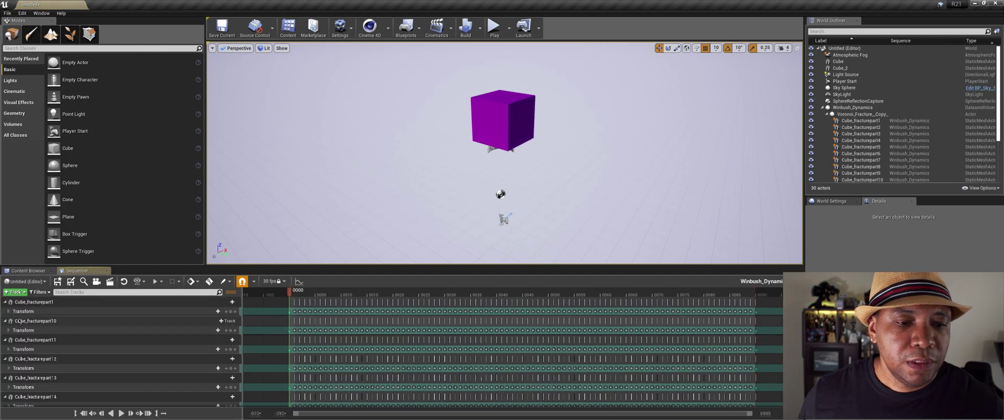
left_click(121, 413)
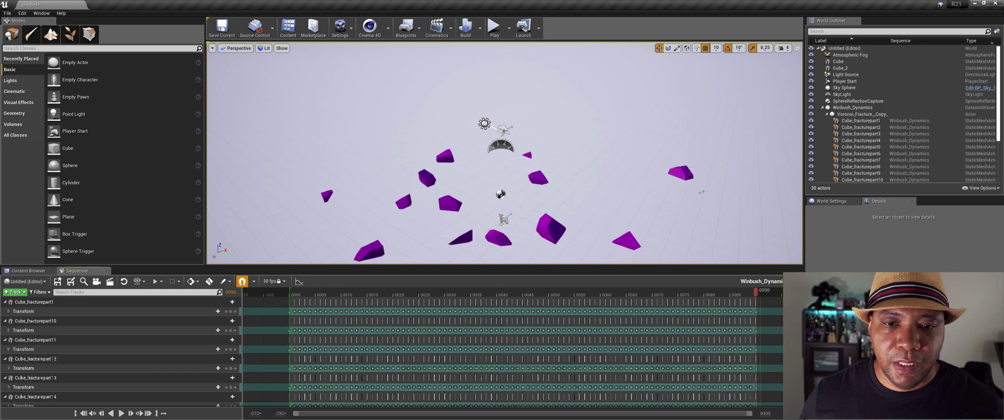
right_click_drag(707, 191, 707, 225)
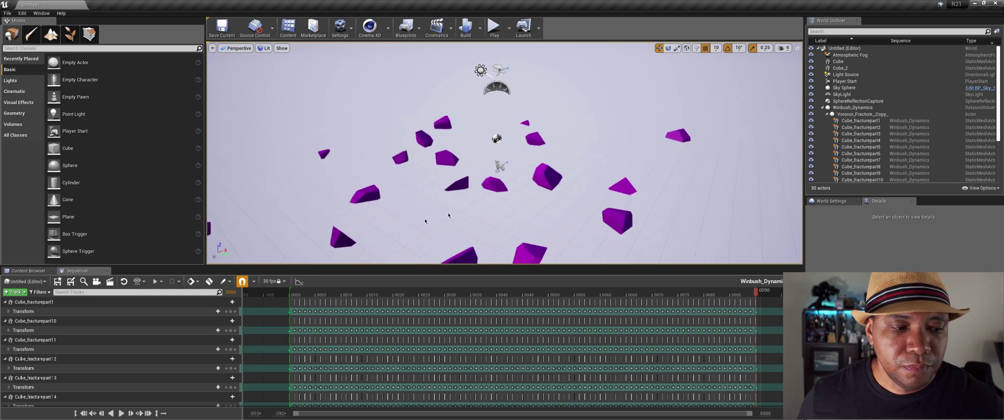
left_click(121, 414)
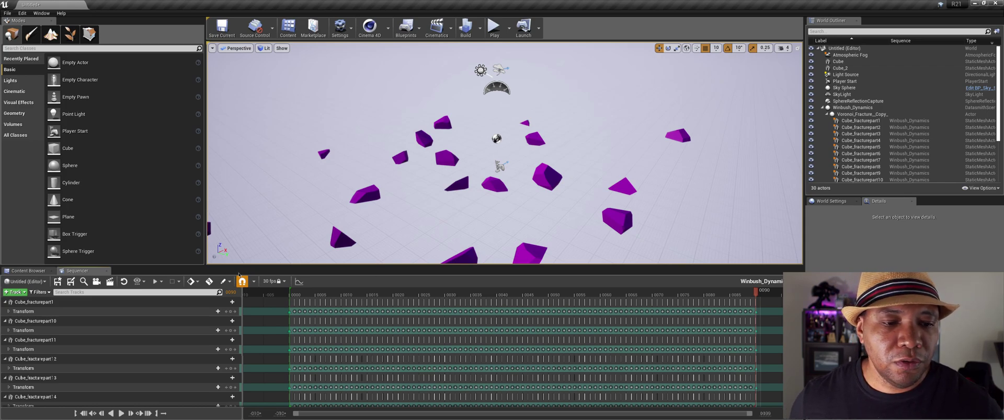
left_click(279, 291)
left_click(120, 413)
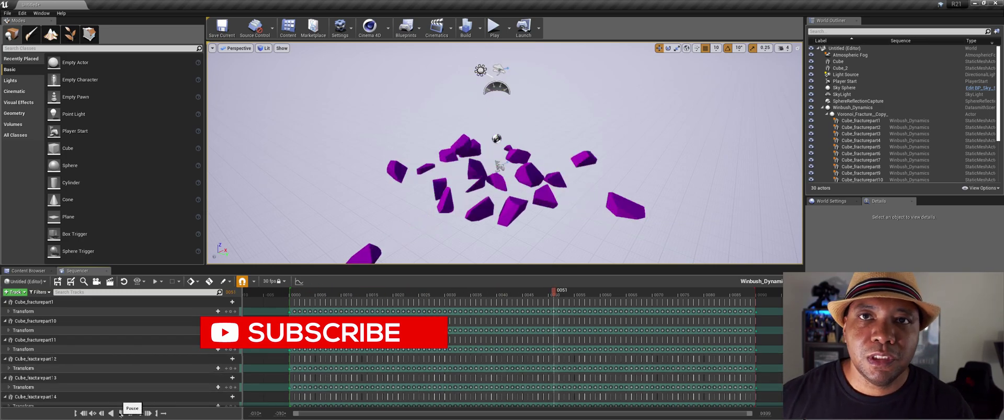